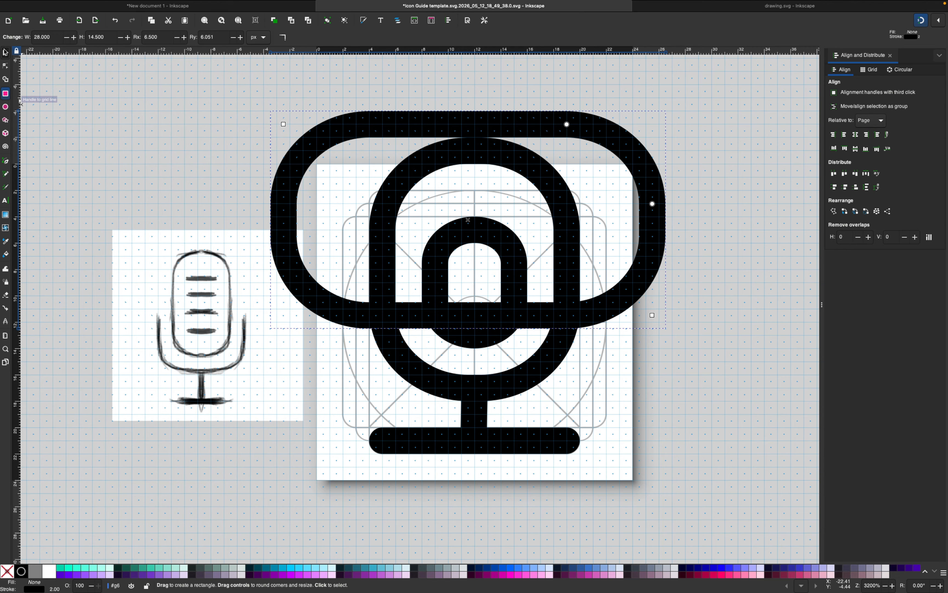
- Remove the corner rounding from the wide rectangle overlapping the microphone so all its corners are square
key(s)
click(4, 66)
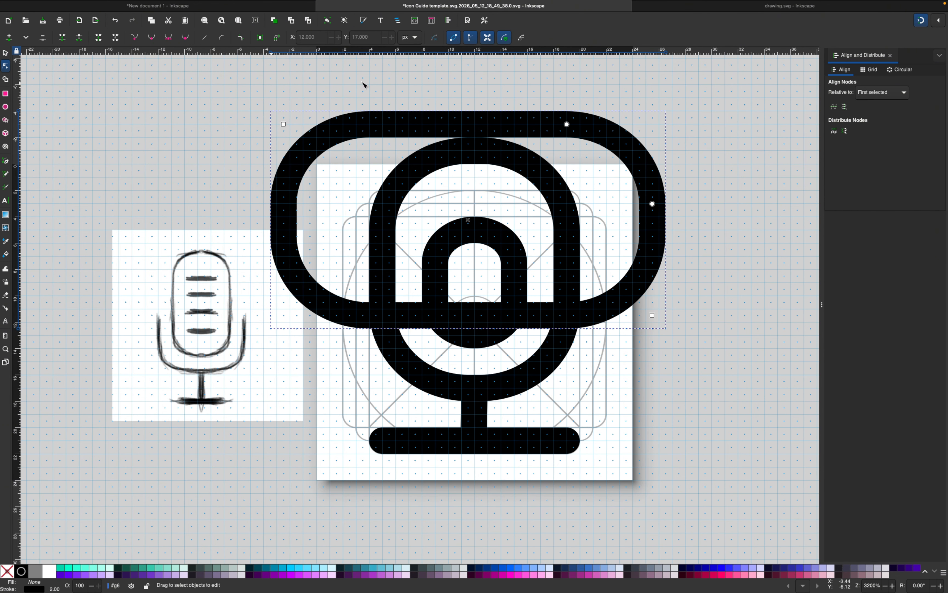
drag(567, 124, 718, 144)
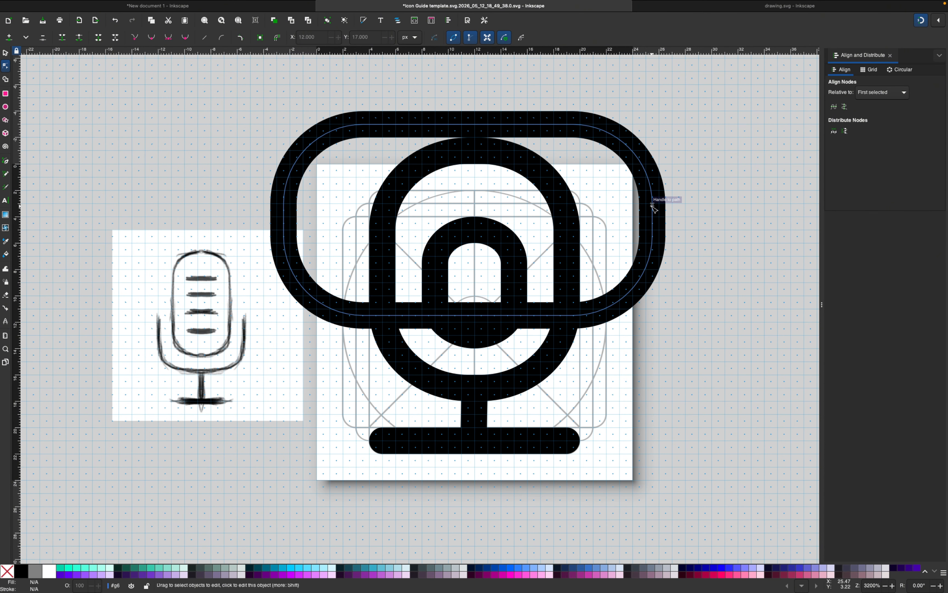
drag(653, 204, 623, 110)
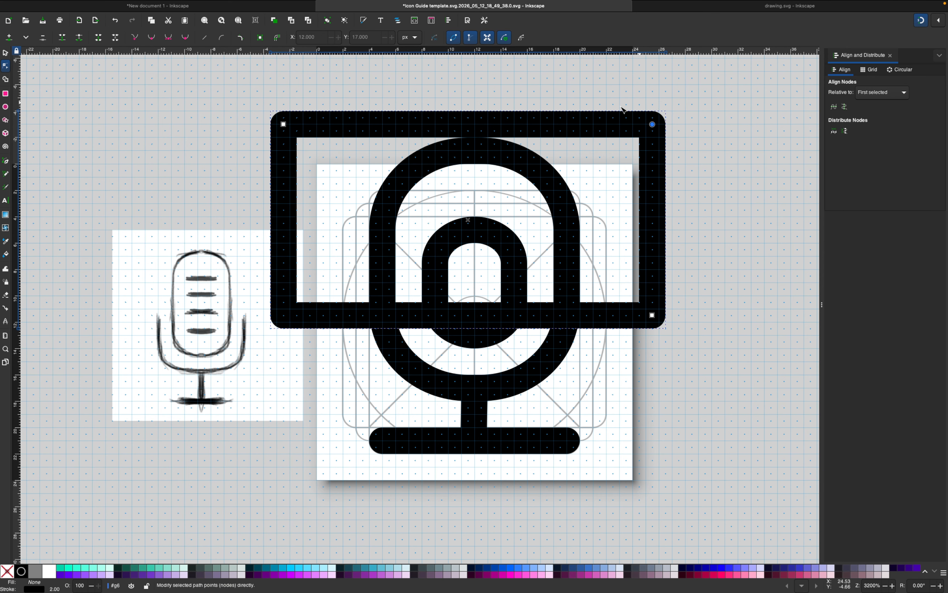
- Stretch the wide rectangle upward to 18 px high and move it to X -3, Y -6 px, centred over the cradle shape
click(7, 52)
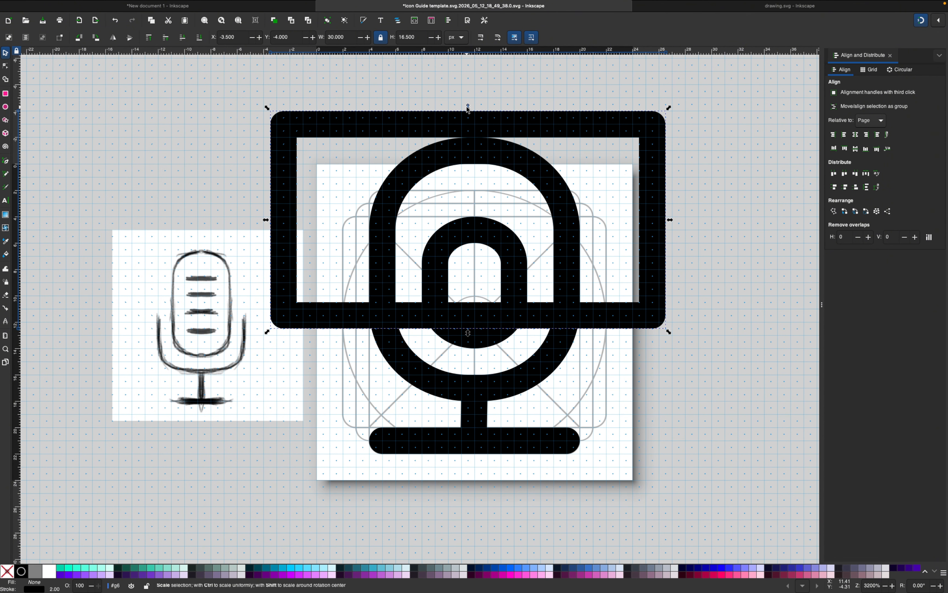
drag(468, 106, 468, 87)
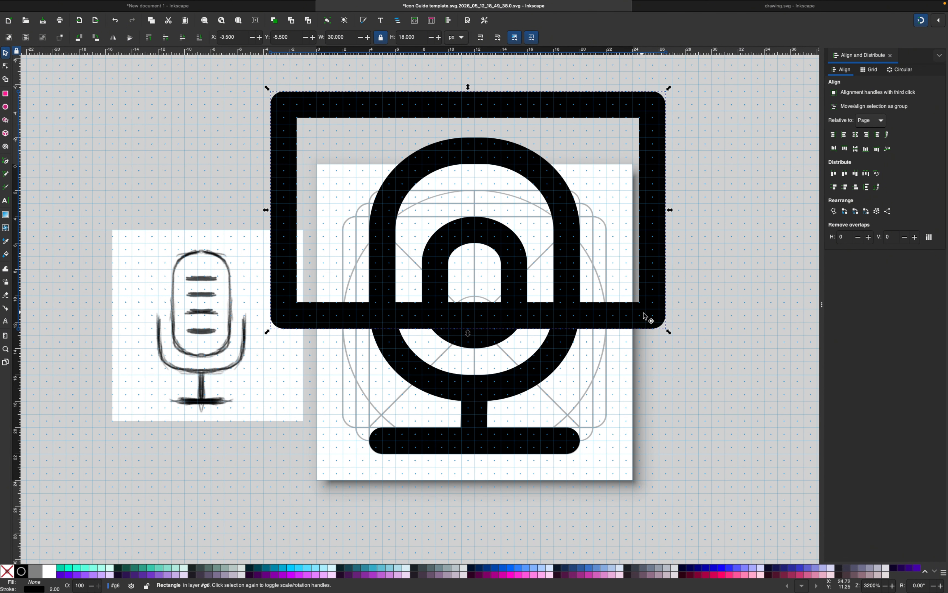
drag(646, 312, 662, 312)
drag(540, 327, 542, 311)
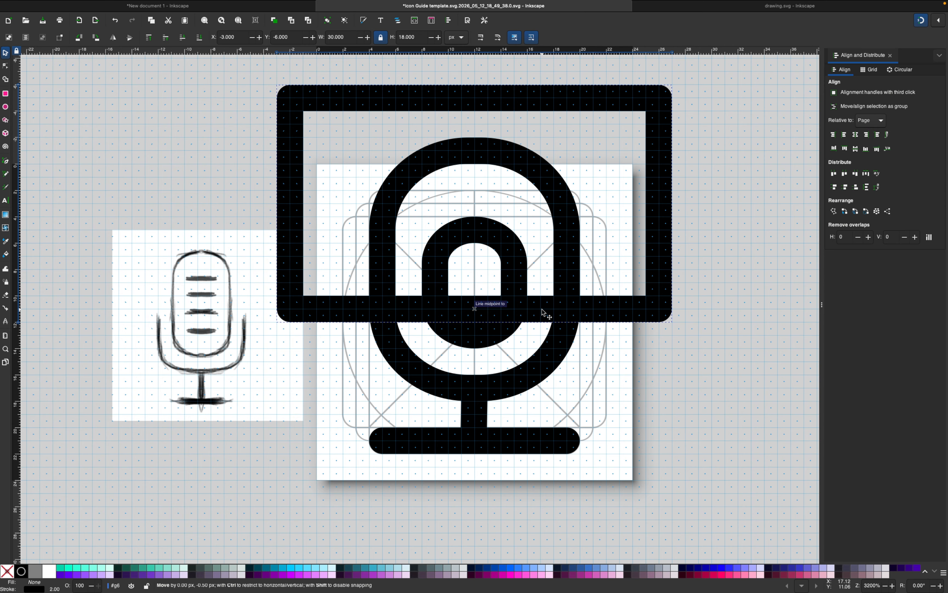
- Subtract the wide rectangle from the large rounded cradle shape with Difference, leaving only the cradle's lower half
shift+click(558, 351)
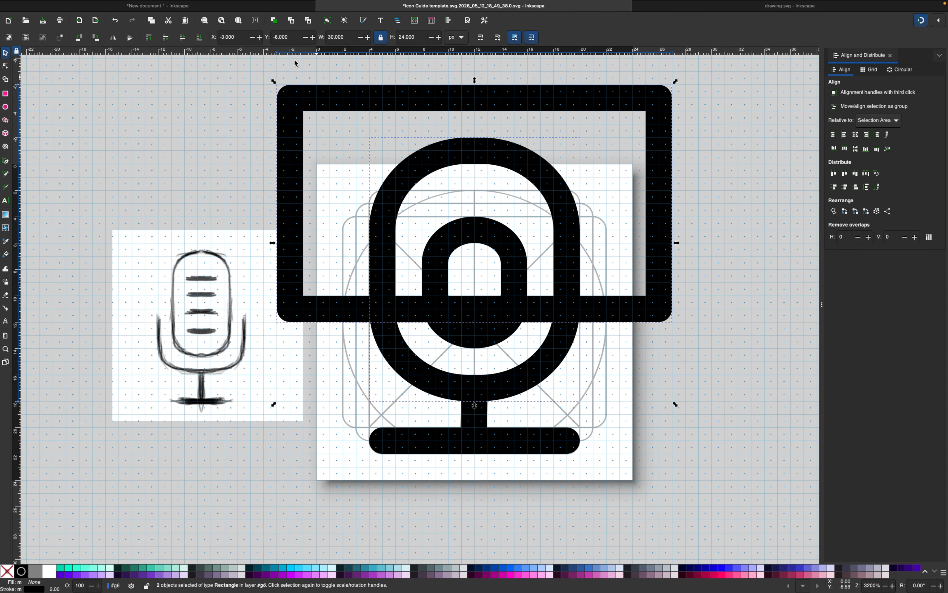
mouse_move(216, 5)
click(163, 4)
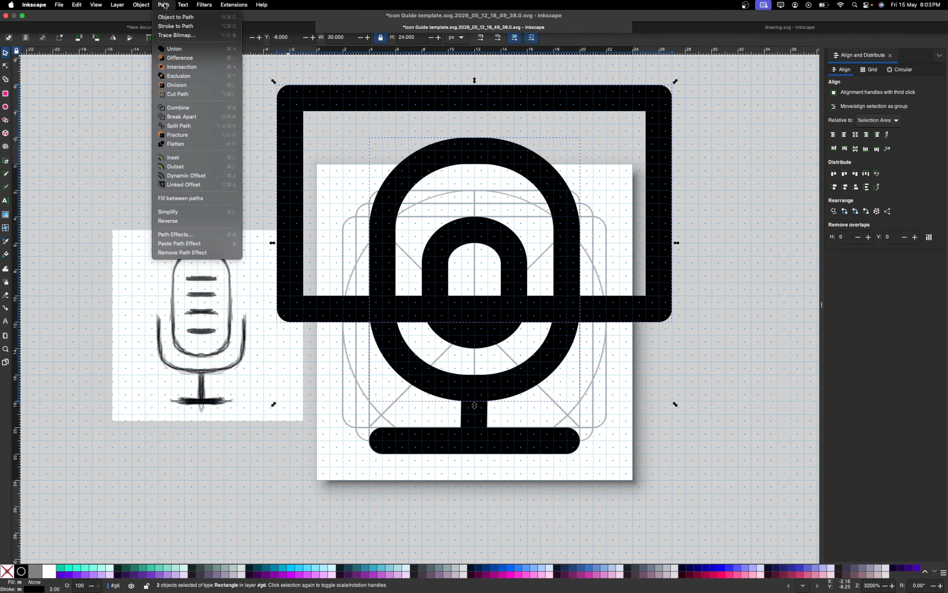
click(187, 58)
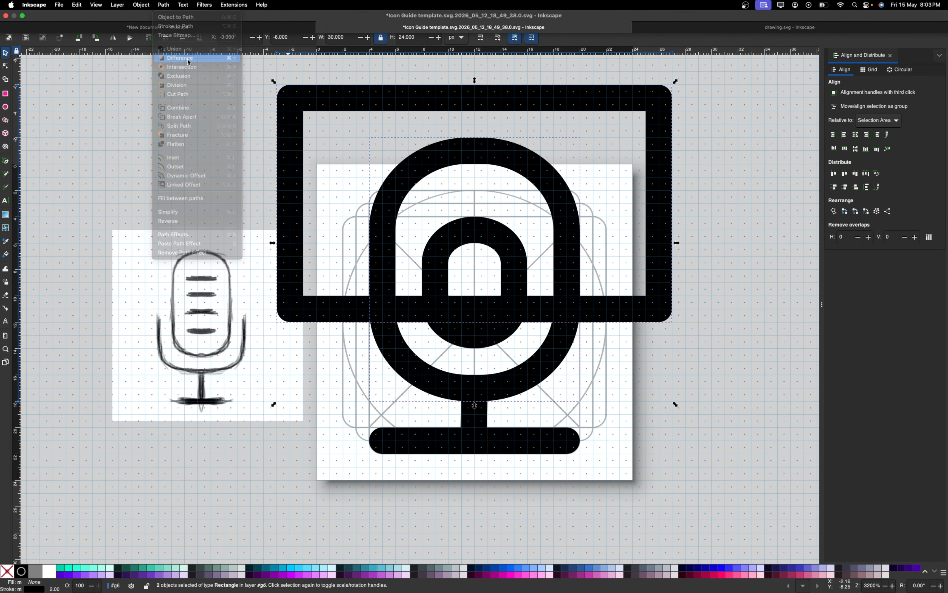
- Increase the vertical corner radius of the microphone body's rectangle to 2.949 px for rounder ends
key(5)
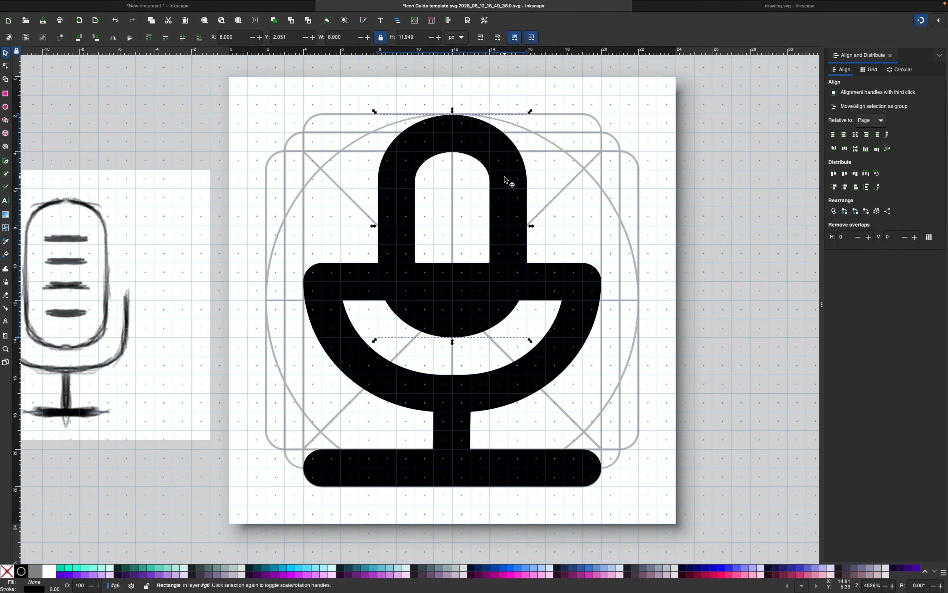
key(r)
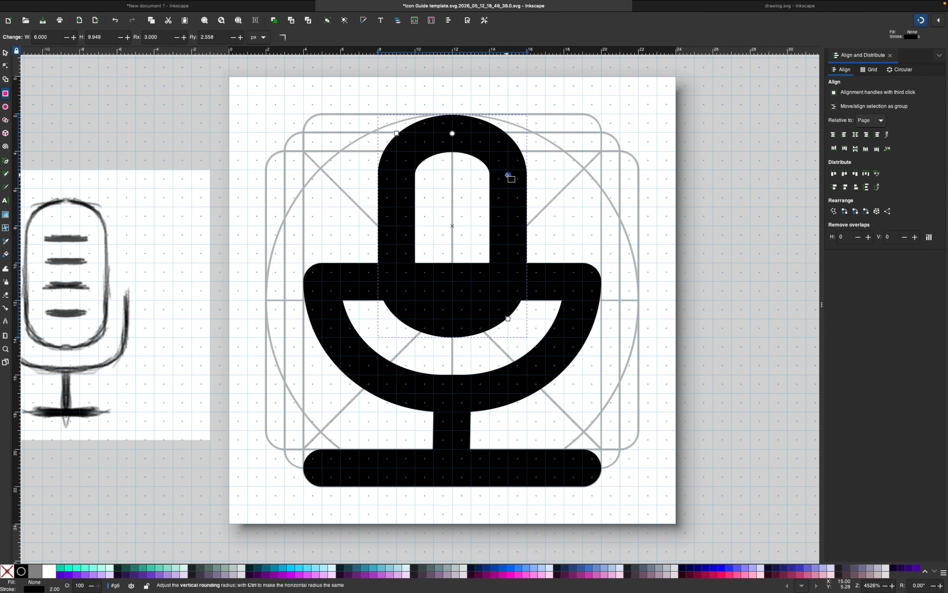
drag(507, 181, 508, 188)
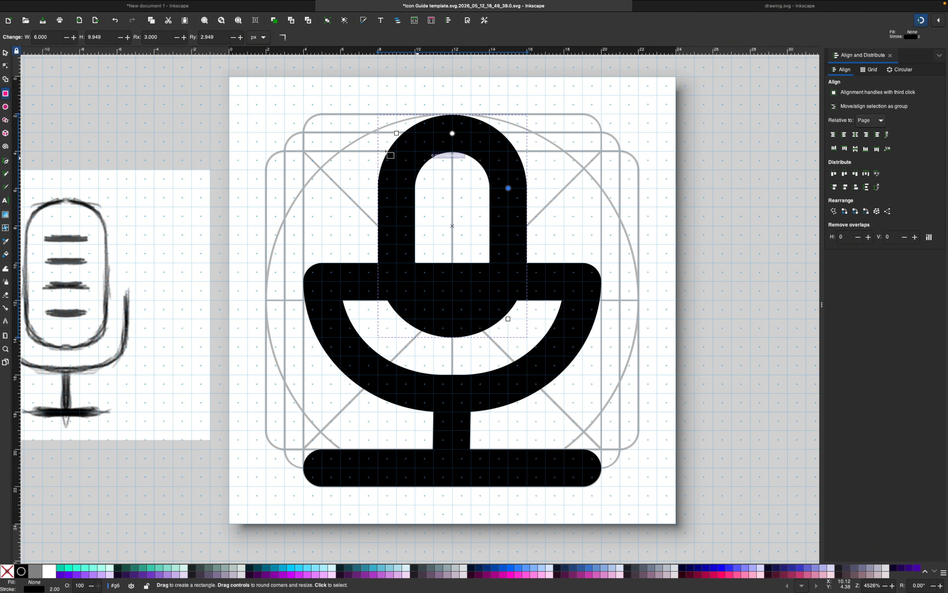
- Break the cradle path at its upper-left corner node
click(6, 68)
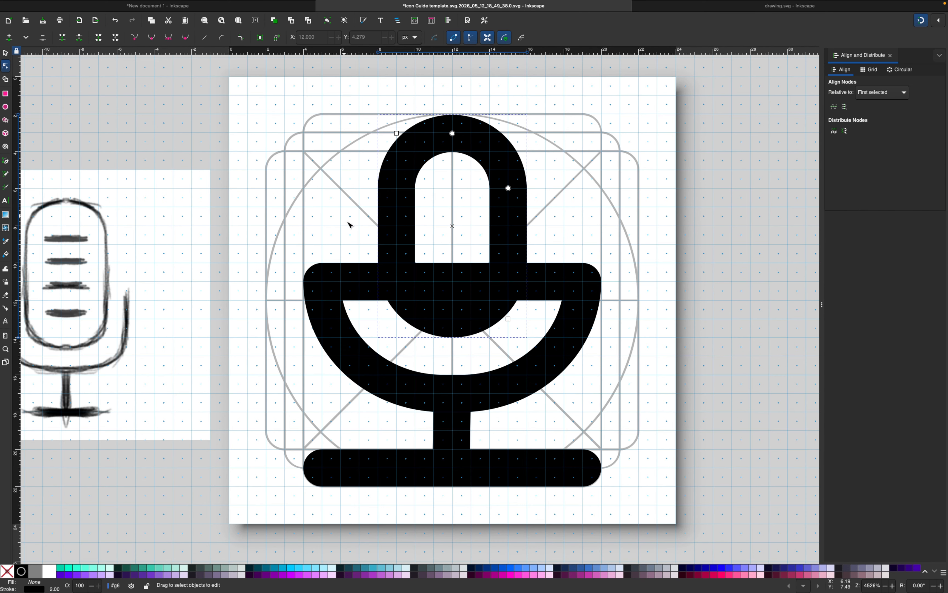
click(365, 281)
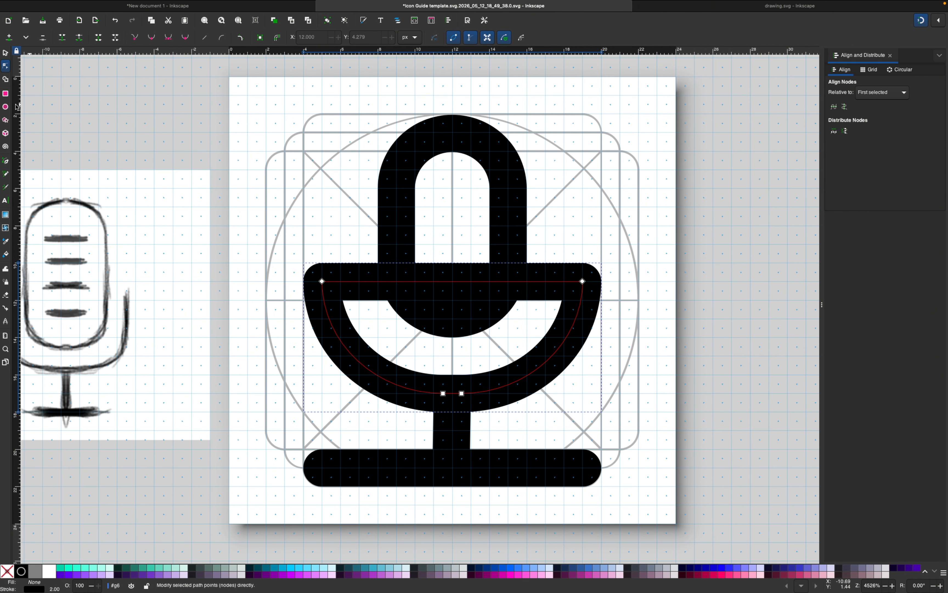
click(5, 95)
click(5, 66)
click(321, 281)
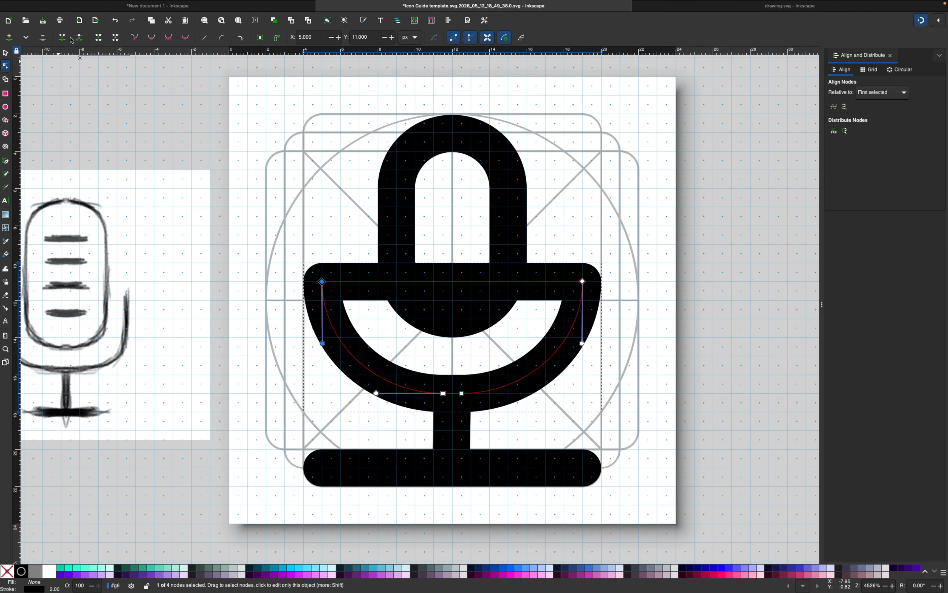
click(83, 37)
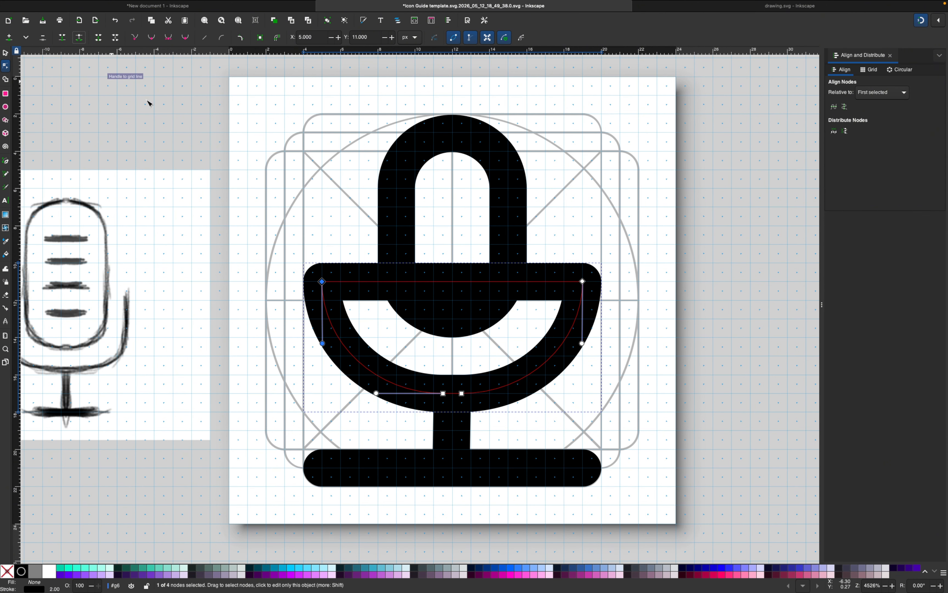
click(329, 232)
drag(323, 281, 350, 282)
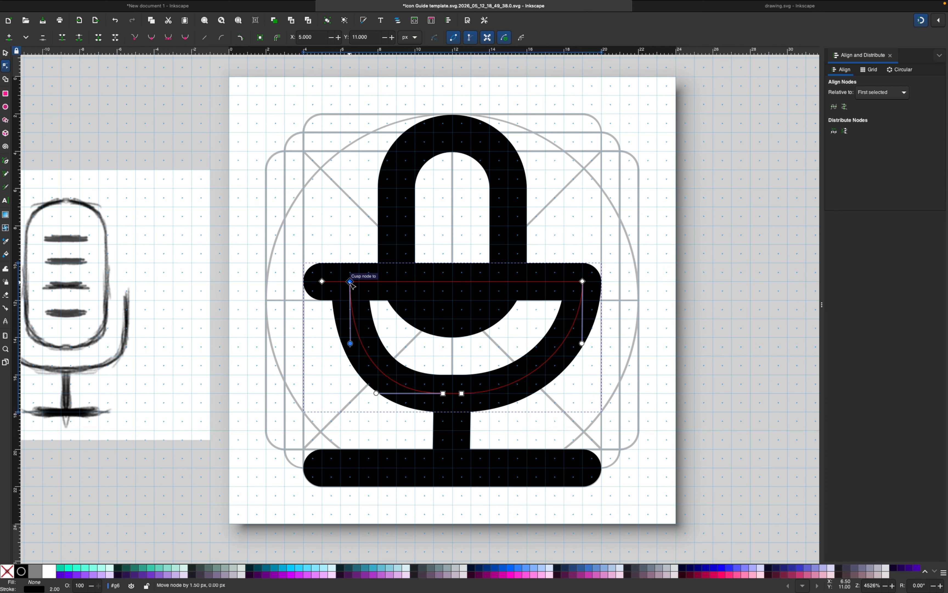
click(323, 281)
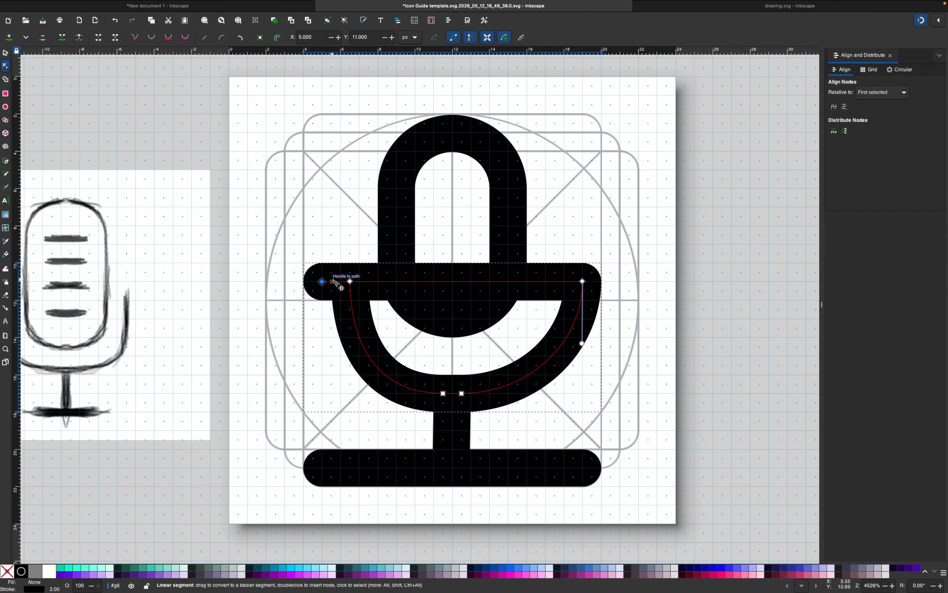
key(ctrl+z)
- Shift the cradle's loose end node along the straight top edge and delete it, leaving an open U-shaped cradle
key(Right)
key(Right)
key(Right)
key(Right)
key(Right)
key(Right)
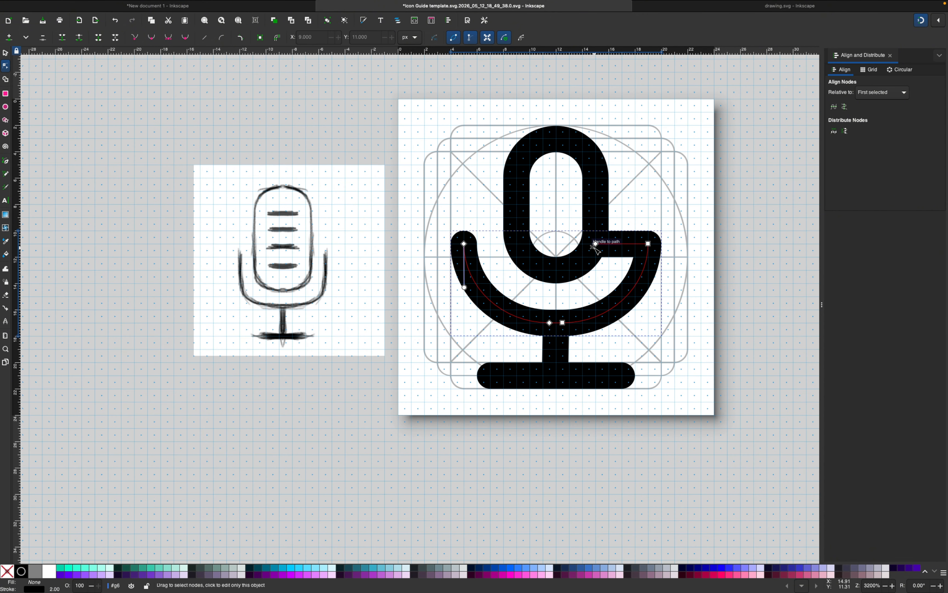
click(596, 243)
key(Delete)
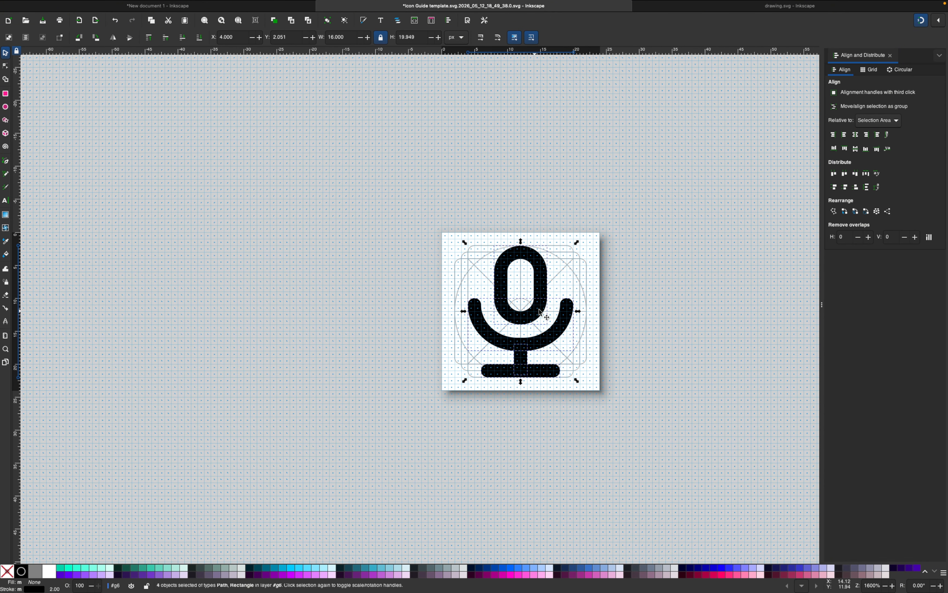
- Place a copy of the four microphone parts left of the page at X -27 px and convert the original's strokes to paths
drag(526, 321, 321, 320)
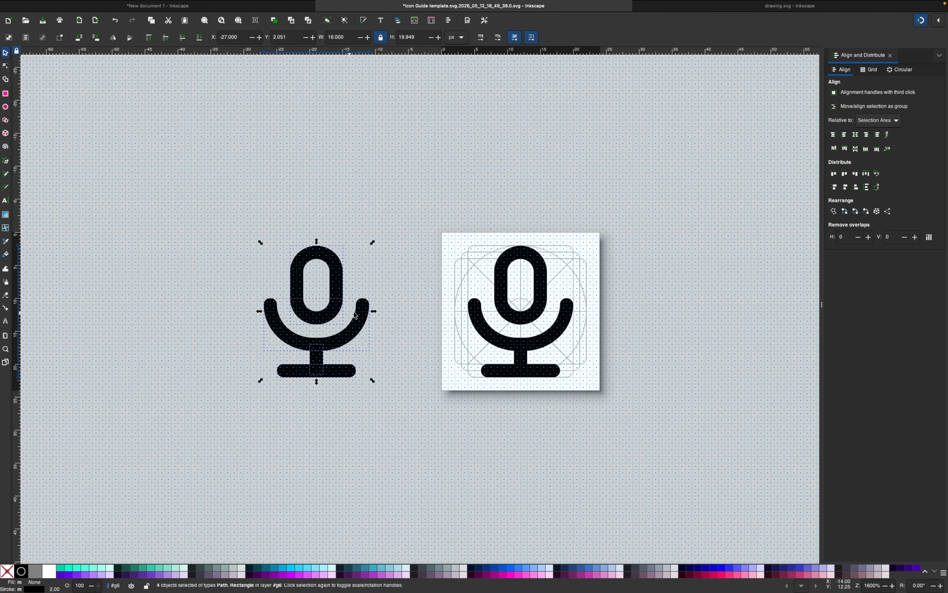
drag(642, 205, 437, 400)
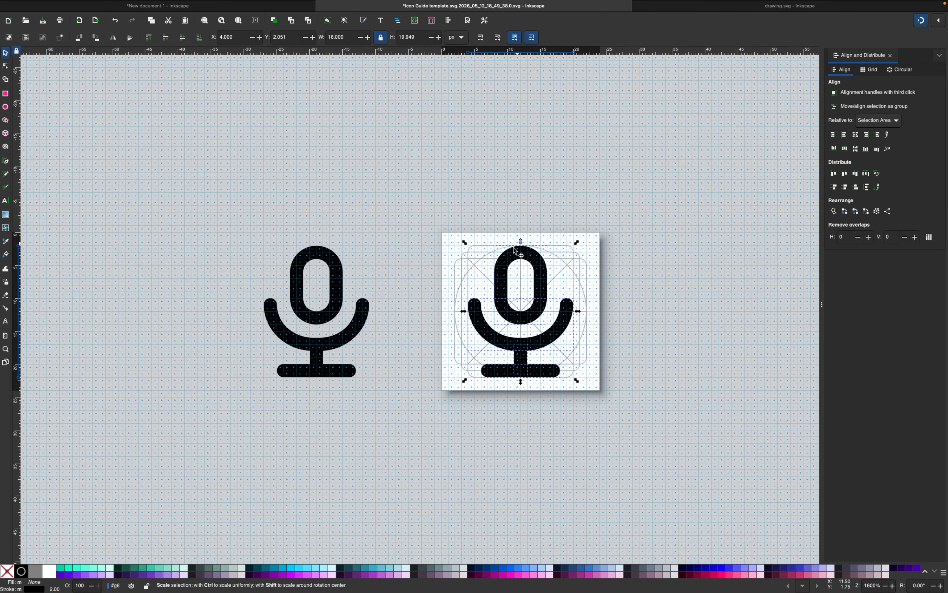
right_click(506, 261)
mouse_move(193, 3)
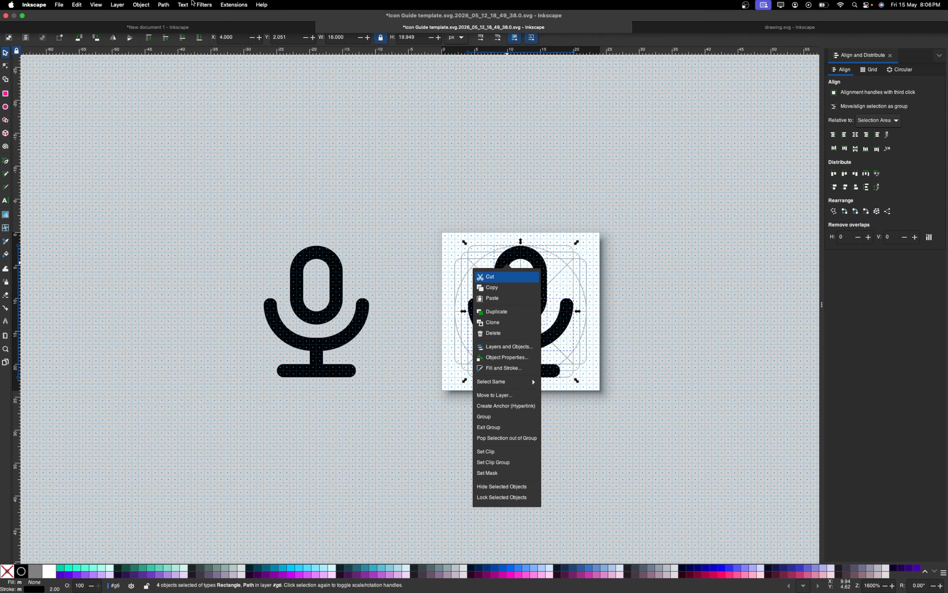
click(162, 3)
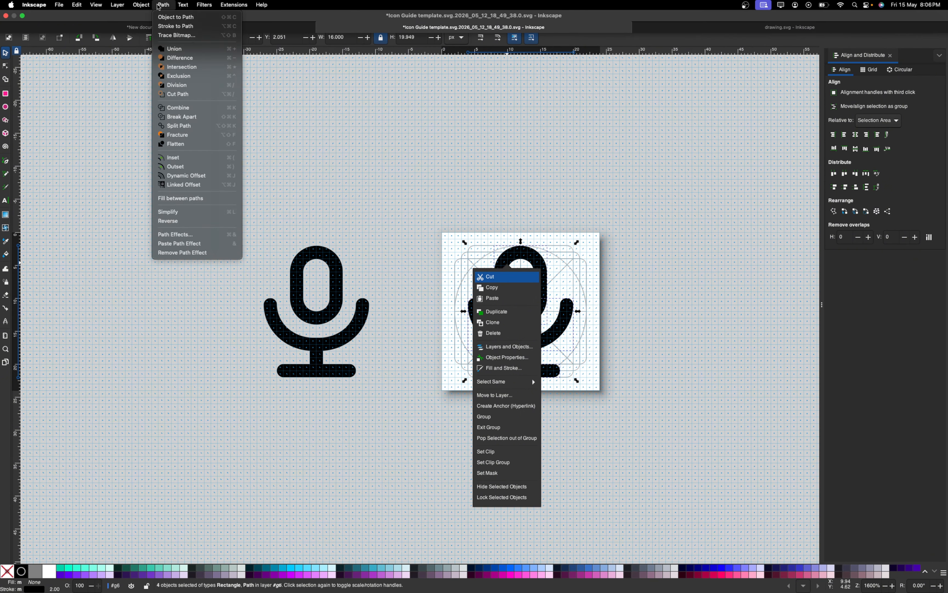
click(179, 27)
click(402, 180)
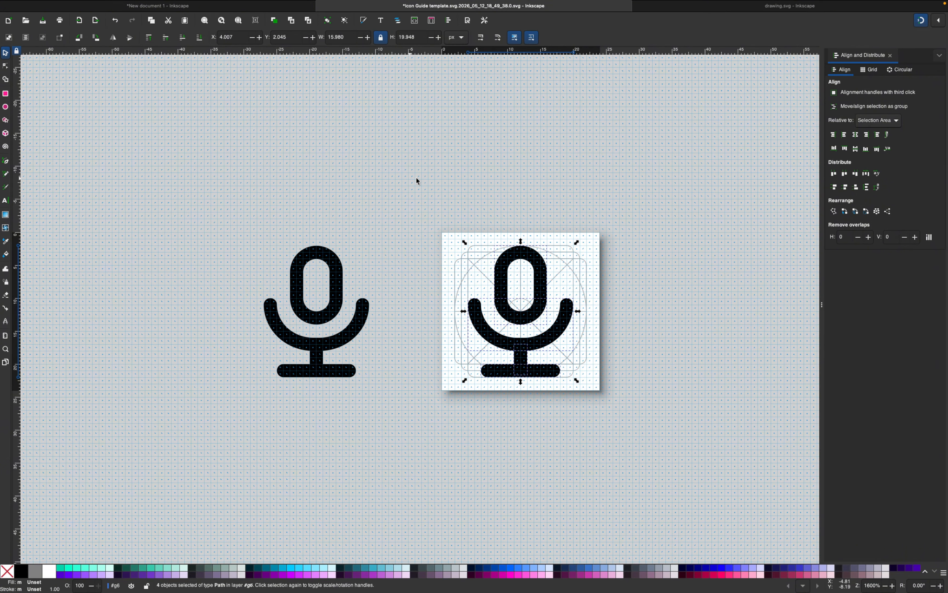
- Unite the converted microphone paths into one shape and place a copy of it left of the page at X -29 px
click(164, 4)
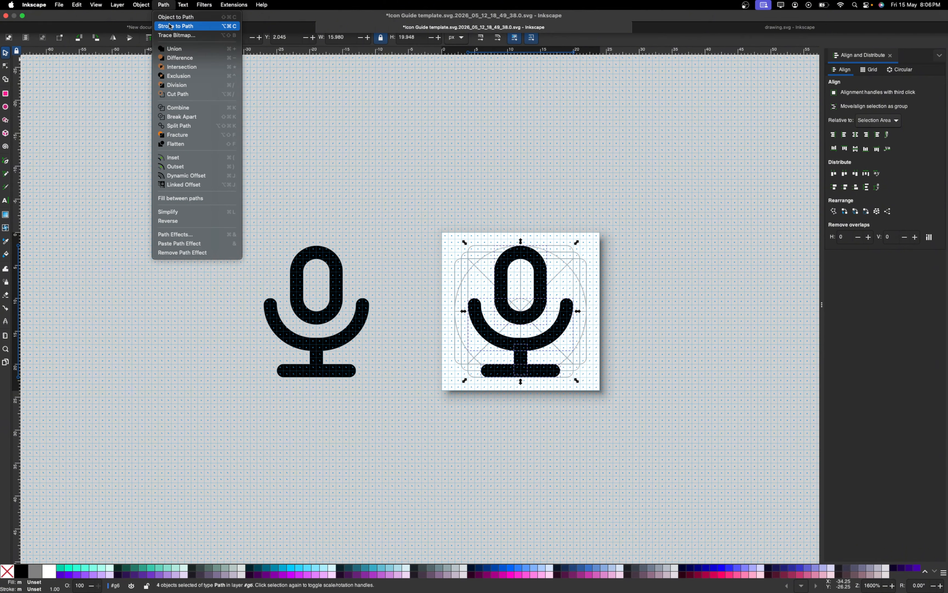
click(187, 49)
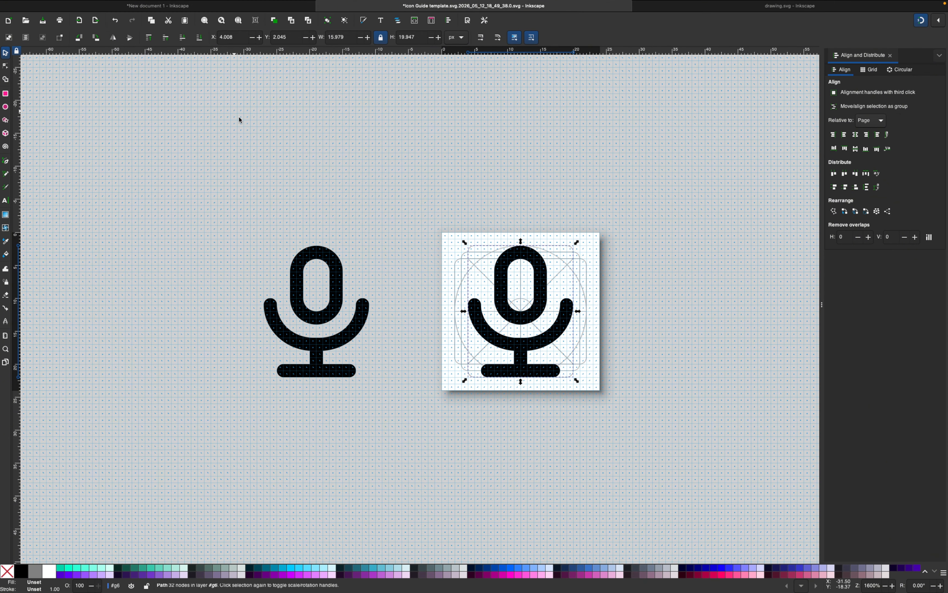
drag(629, 211, 407, 415)
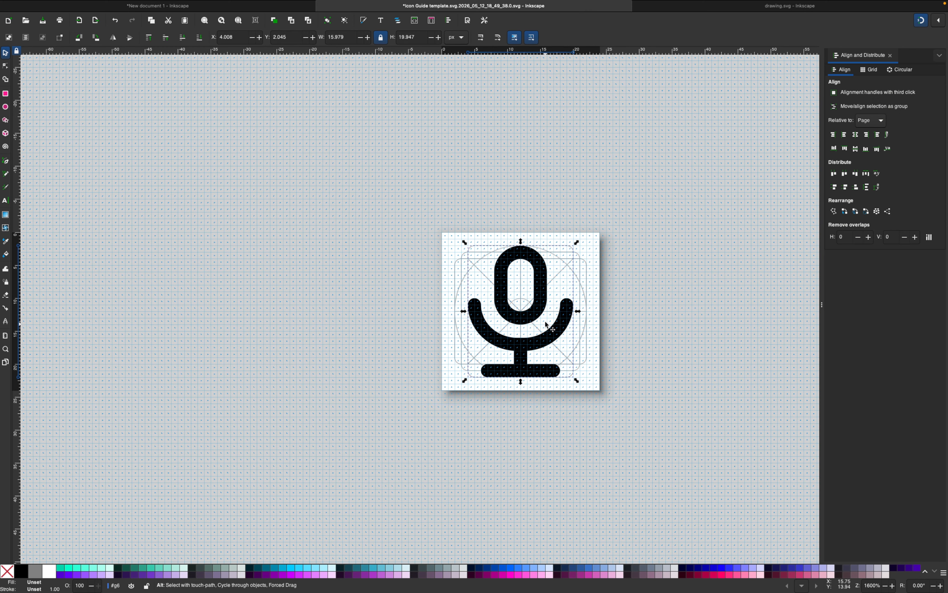
drag(543, 282, 316, 304)
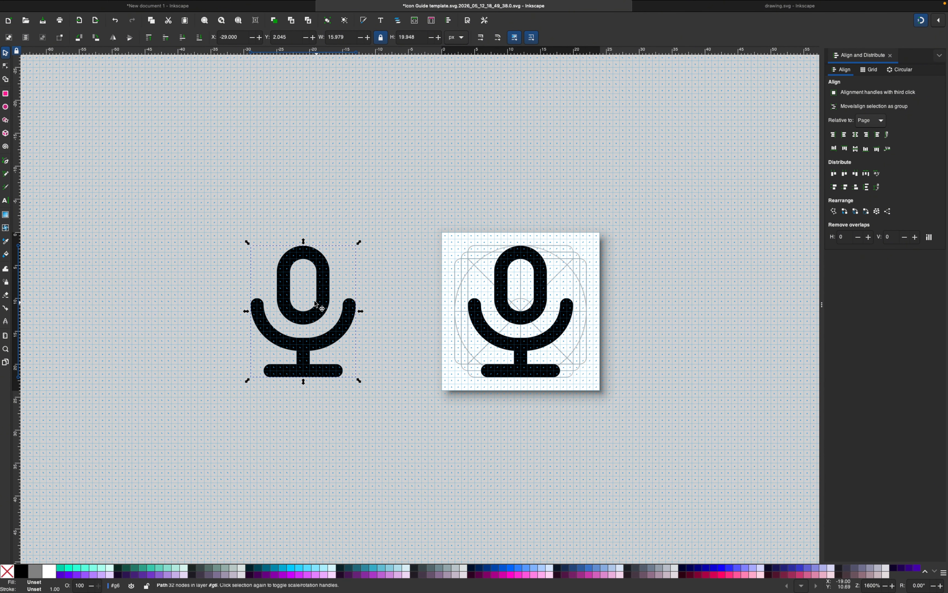
- Draw a circle with a 14.5 px radius around the copied microphone and move it over the microphone on the page
click(6, 106)
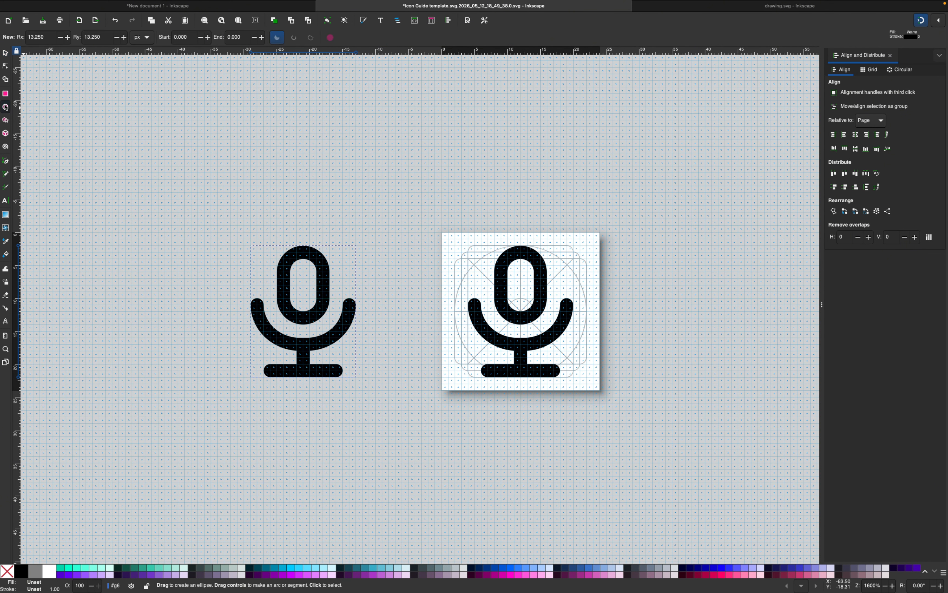
drag(205, 225, 409, 430)
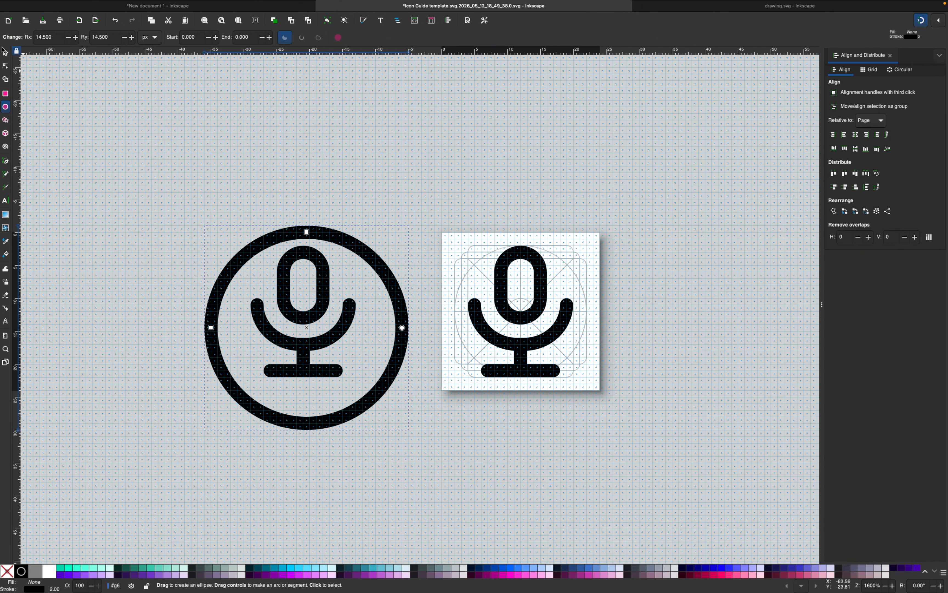
click(4, 51)
drag(351, 257, 568, 254)
click(624, 228)
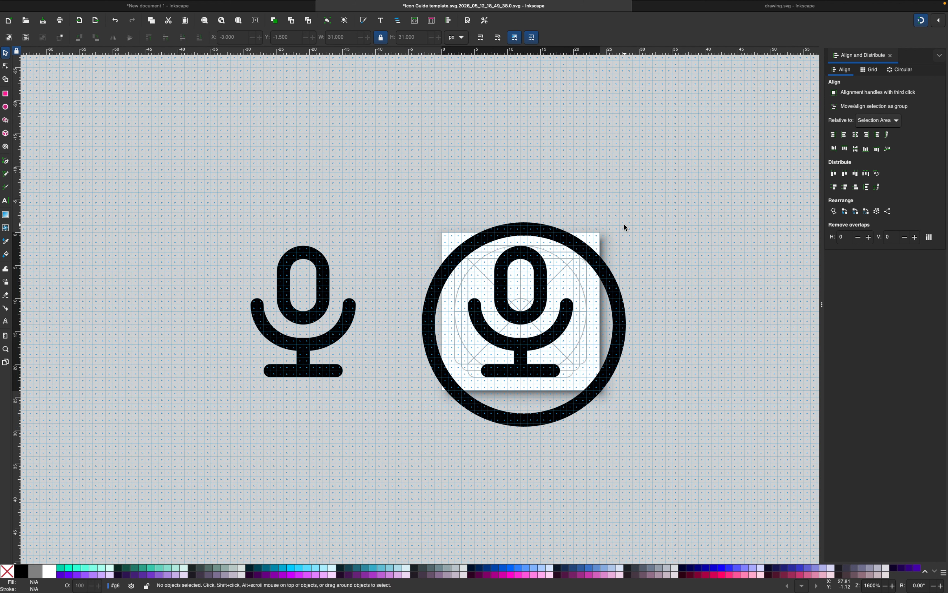
- Center the ring on the page horizontally and vertically and resize it to 30 px across around the microphone
click(603, 264)
drag(631, 218, 564, 269)
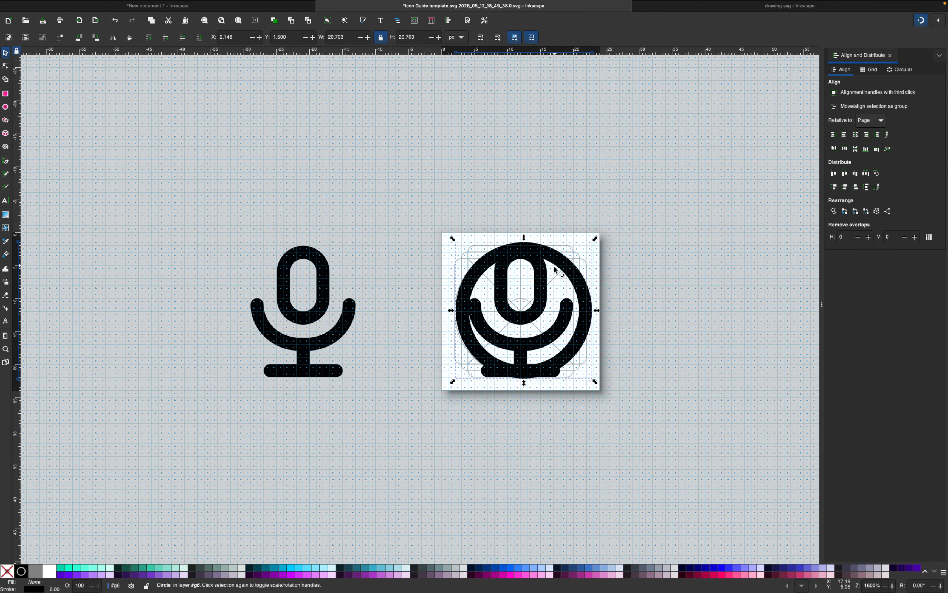
key(z)
click(534, 322)
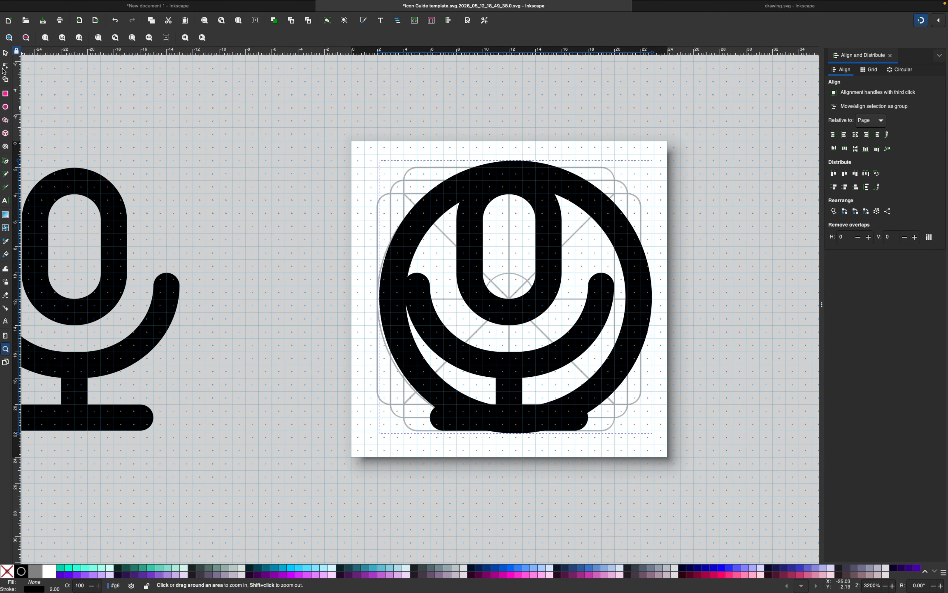
click(6, 52)
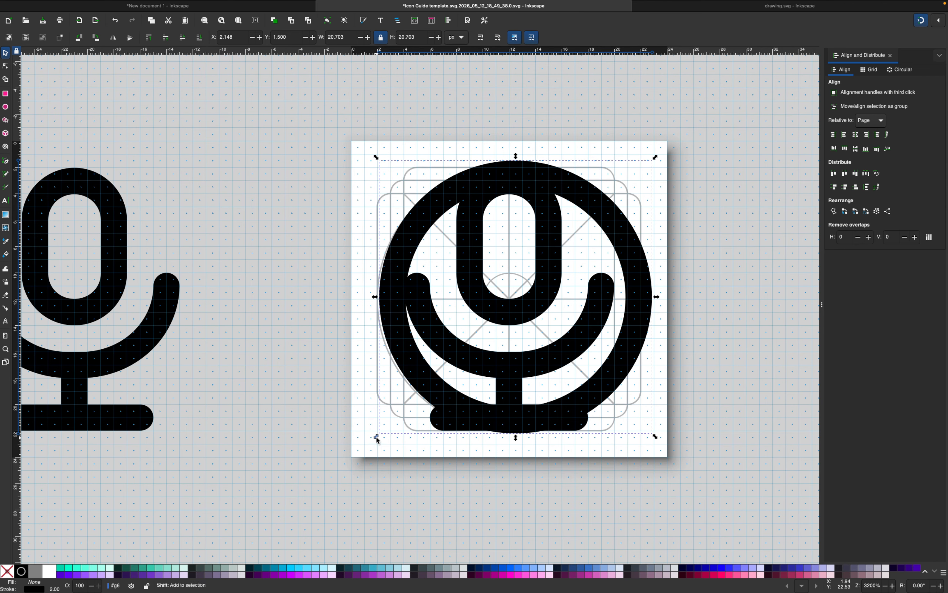
drag(376, 436, 295, 492)
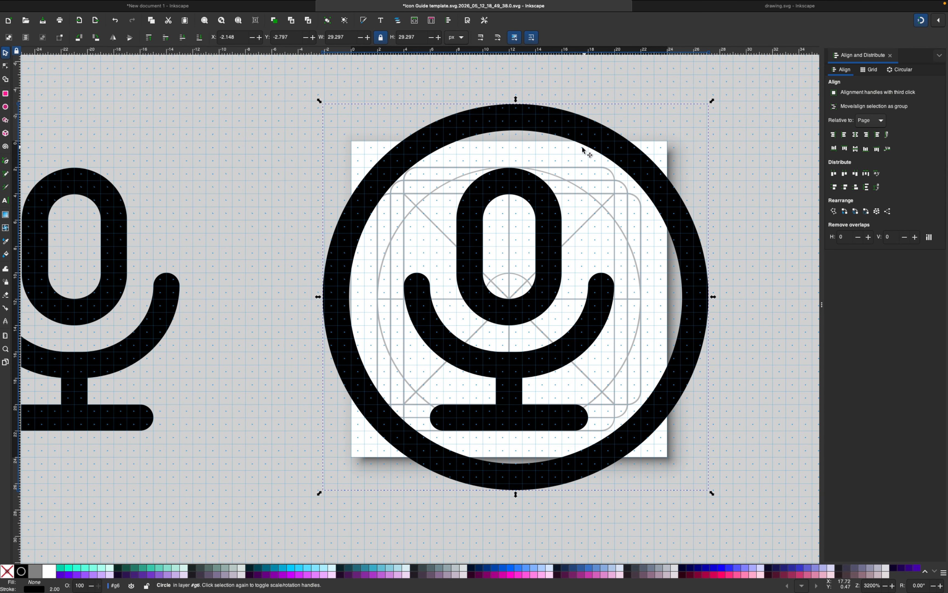
click(856, 135)
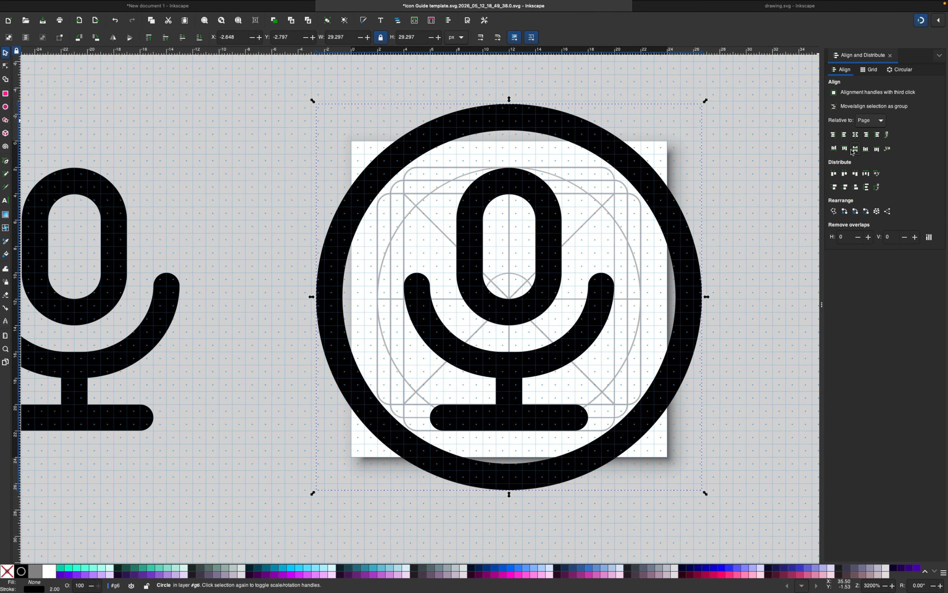
click(856, 148)
click(722, 252)
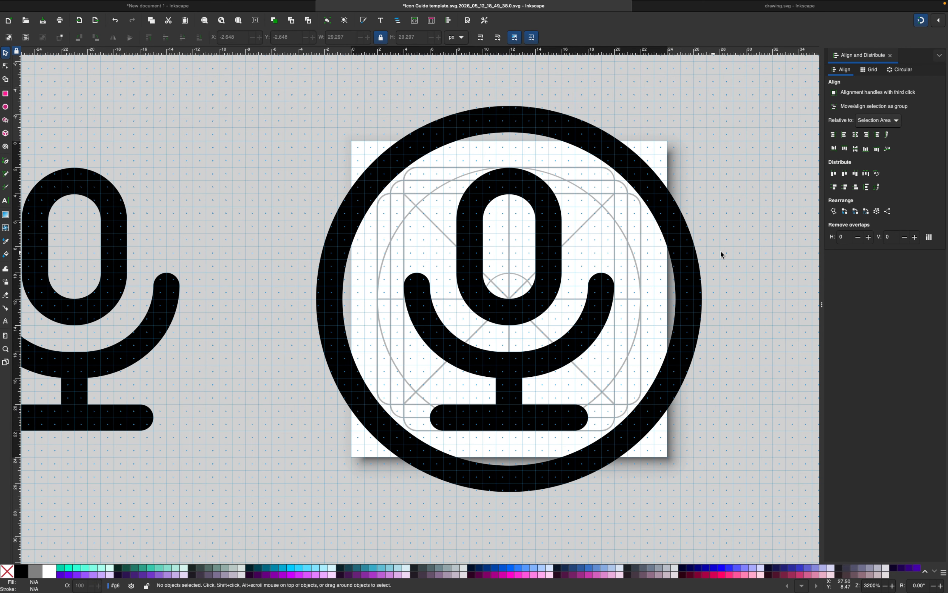
click(662, 253)
drag(708, 98, 714, 96)
- Move the ring together with its microphone left of the page, beyond the plain microphone copy, at about X -89 px
key(z)
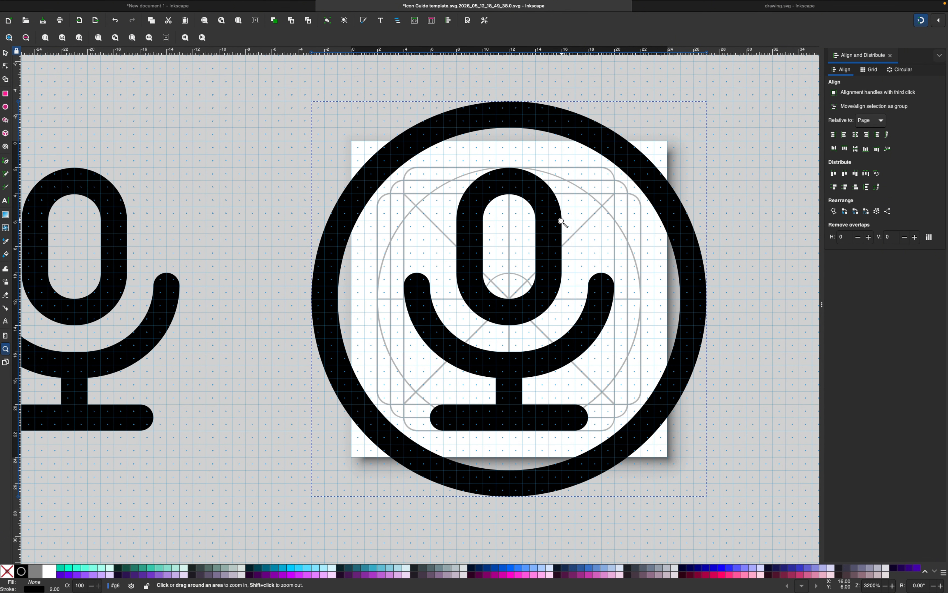
shift+click(564, 225)
shift+click(564, 224)
shift+click(564, 225)
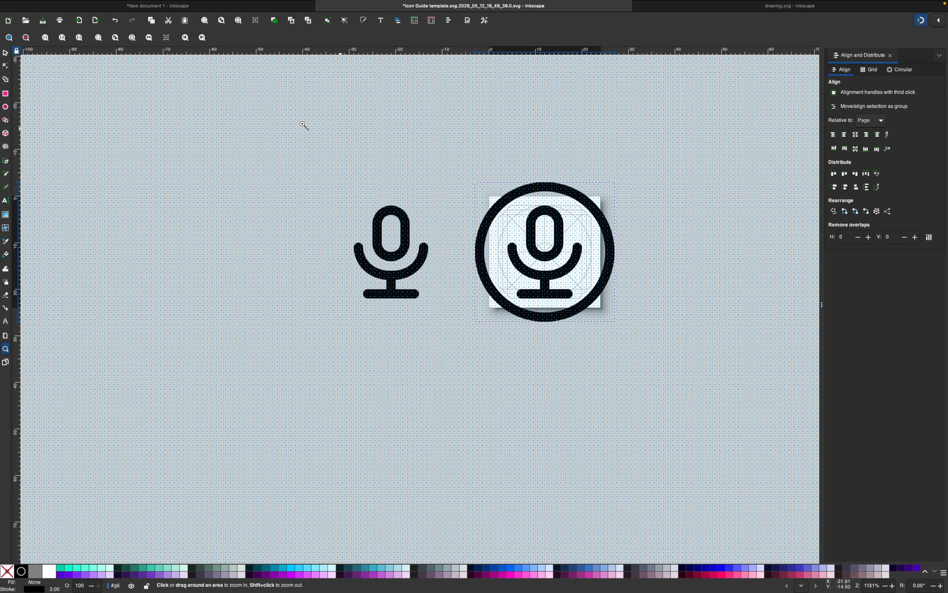
click(5, 53)
drag(639, 173, 427, 371)
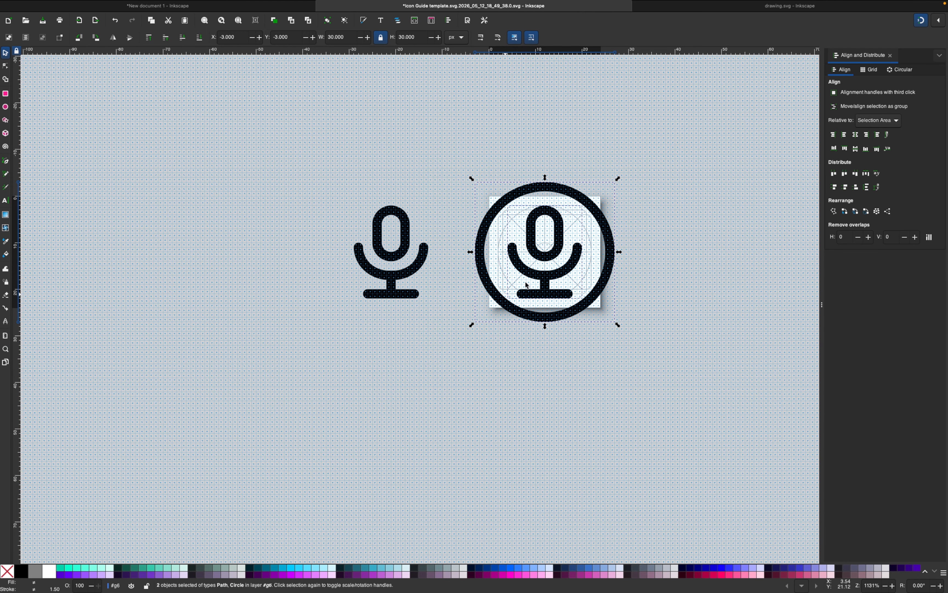
drag(553, 273, 220, 274)
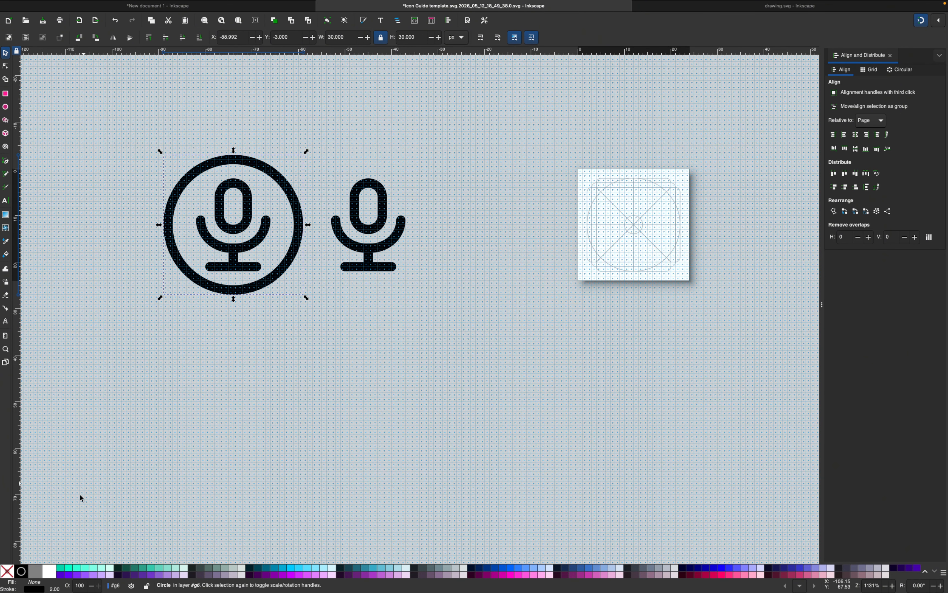
- Fill the ring solid black, trying a white fill along the way
click(22, 574)
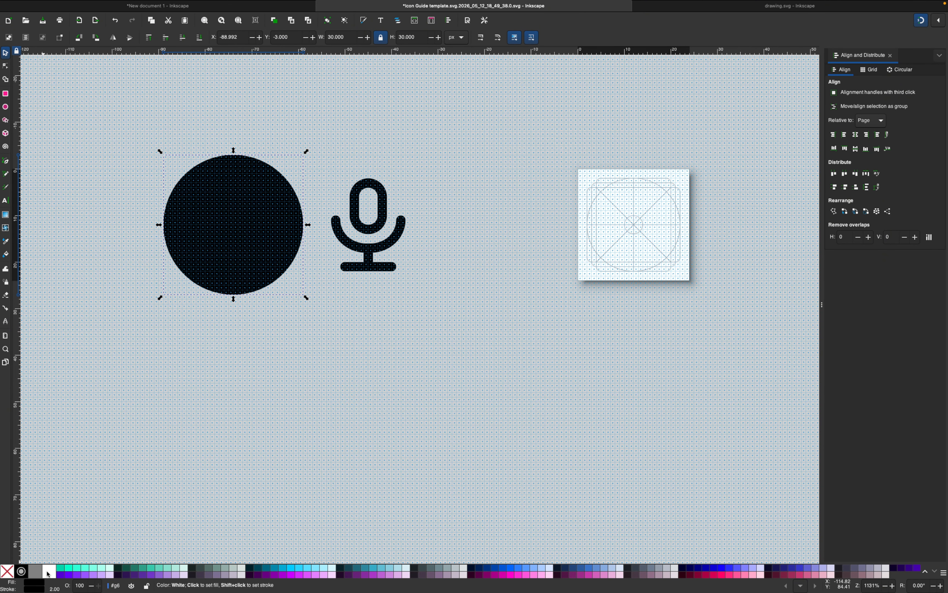
click(48, 573)
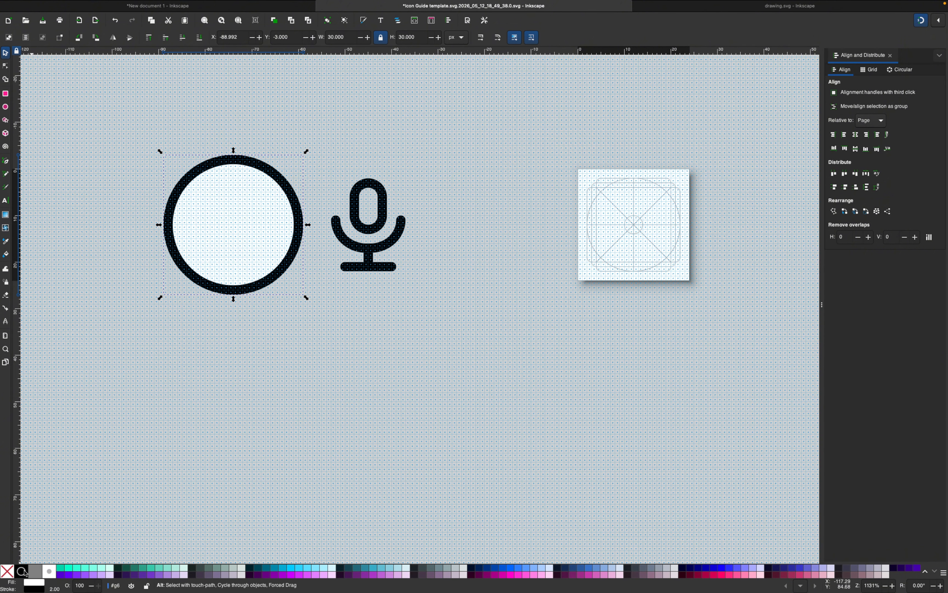
click(22, 573)
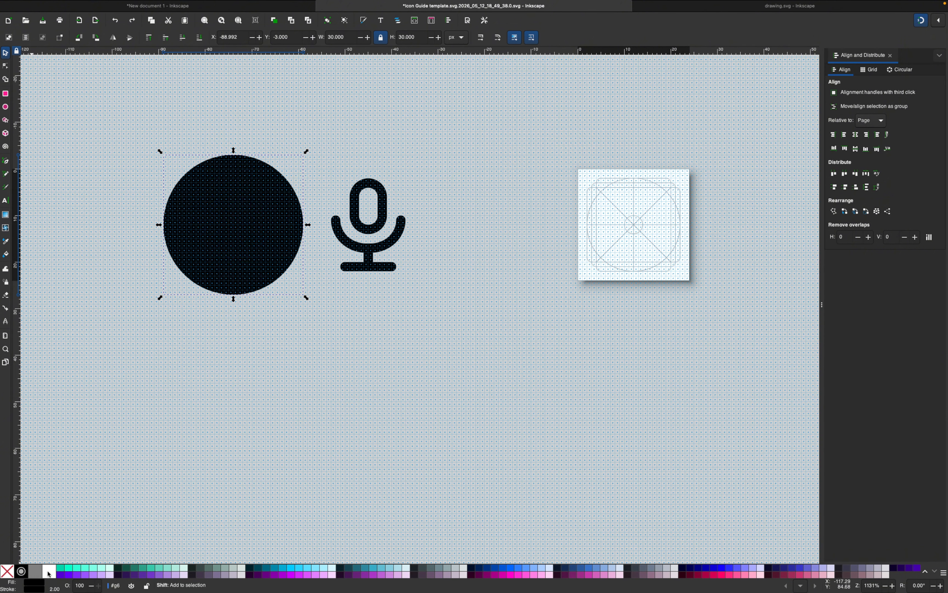
- Fill the microphone inside the black circle with white and raise it to the top of the stack
click(324, 226)
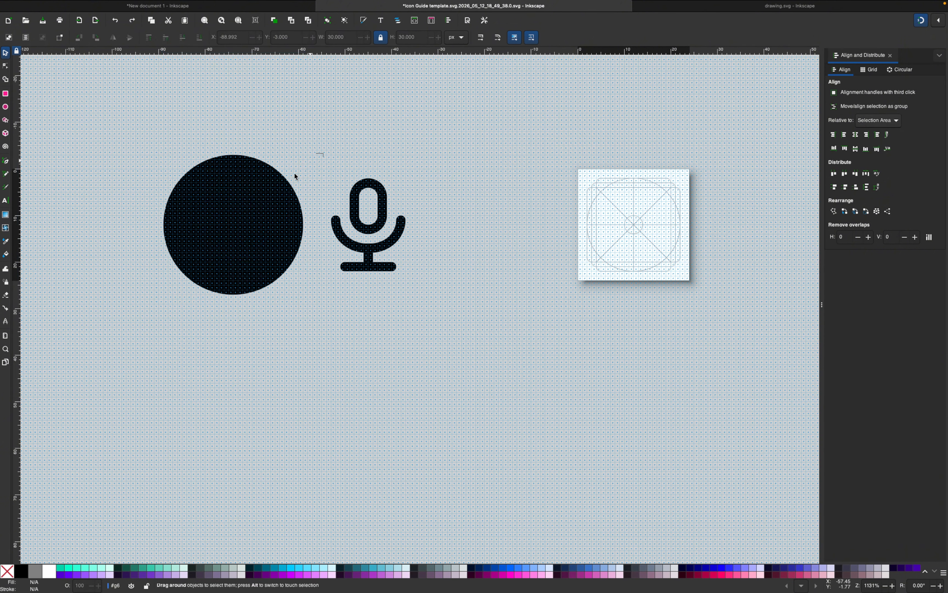
drag(323, 153, 178, 281)
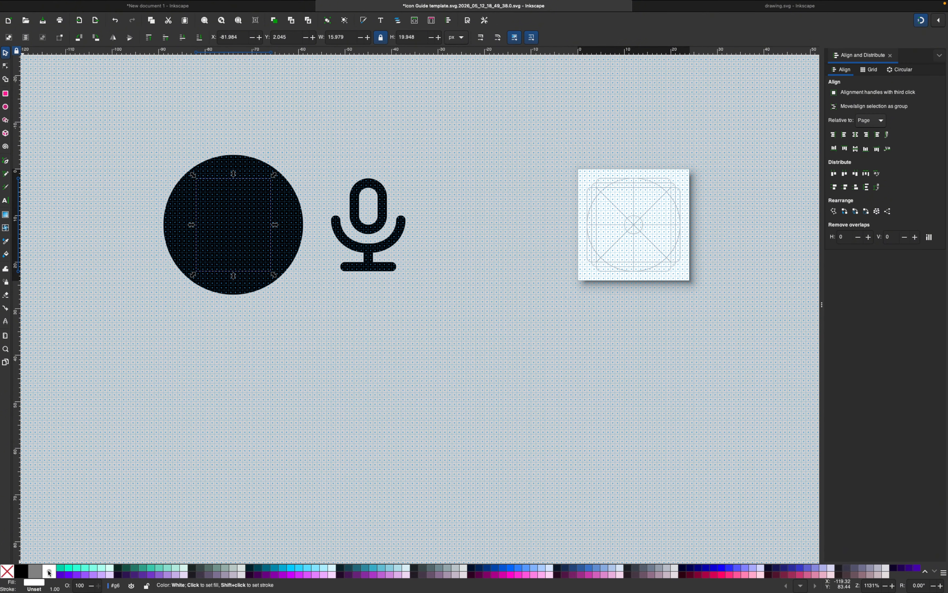
click(149, 37)
click(266, 141)
scroll(266, 139, left, 5)
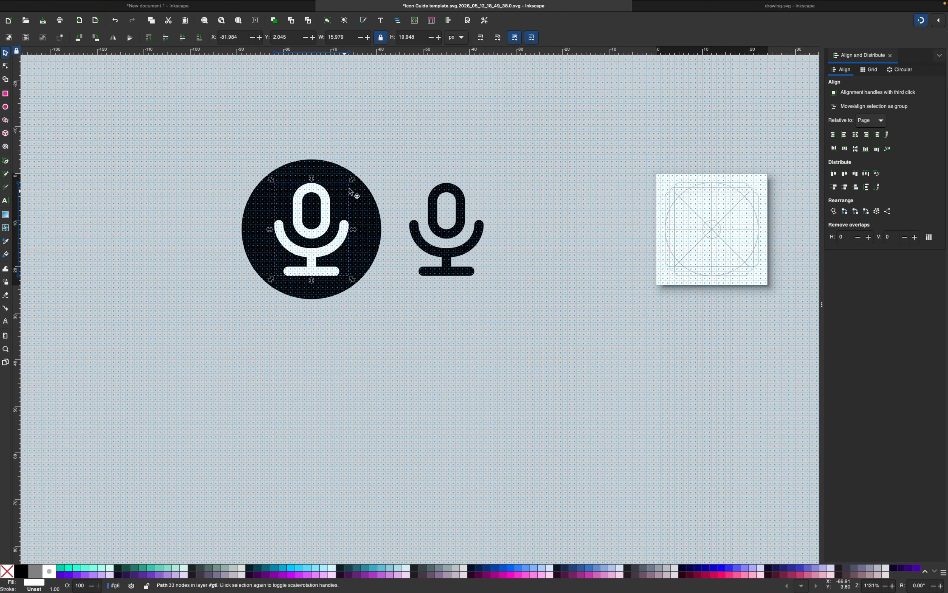
- Duplicate the black circle with its white microphone and set the two badges side by side, one at X -88.51 px
drag(396, 152, 182, 319)
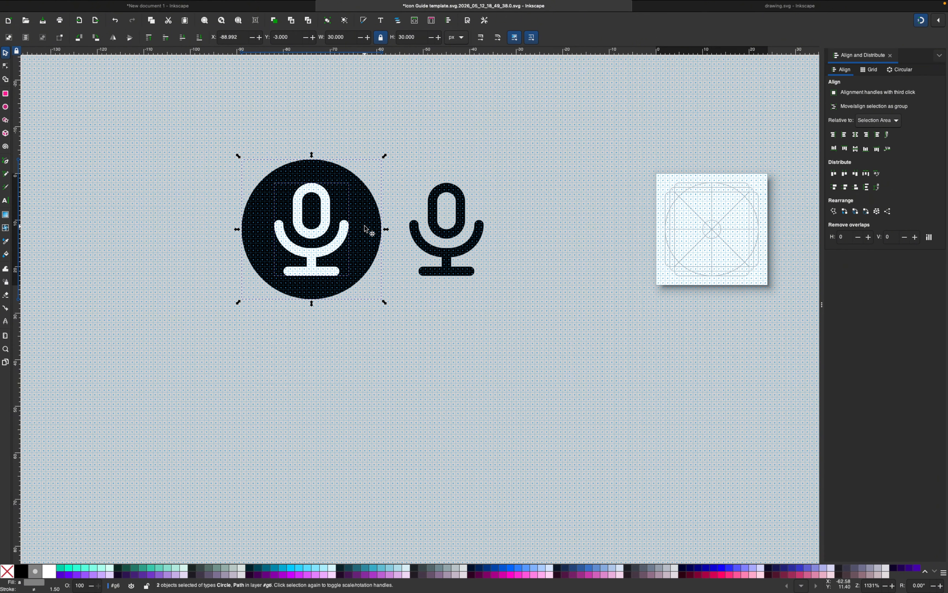
mouse_move(365, 230)
mouse_down()
mouse_move(216, 231)
mouse_move(347, 225)
mouse_up()
key(ctrl+d)
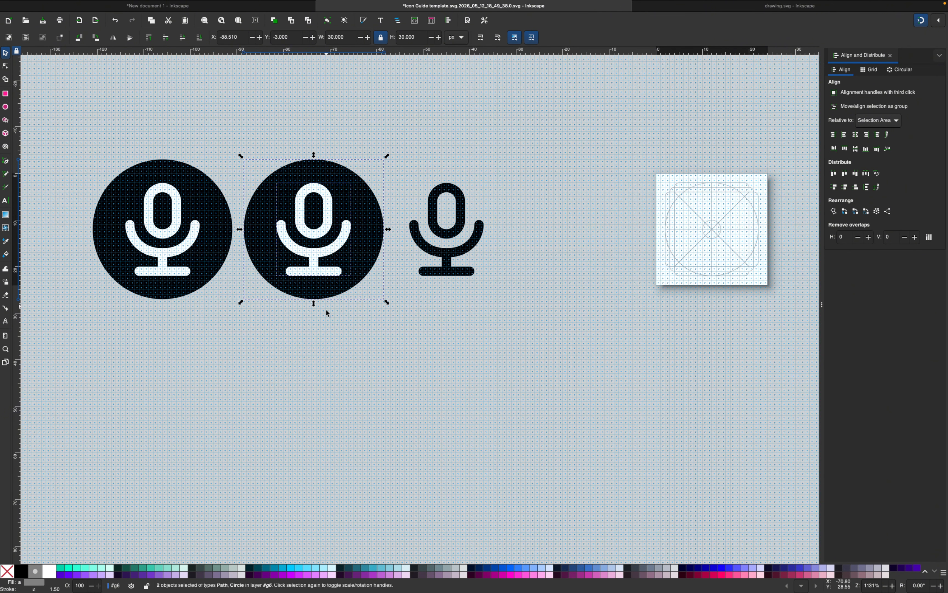
- Draw a 16.5 by 34.5 px rectangle over the right half of the badge nearest the plain microphone and square its corners
scroll(281, 176, up, 2)
key(r)
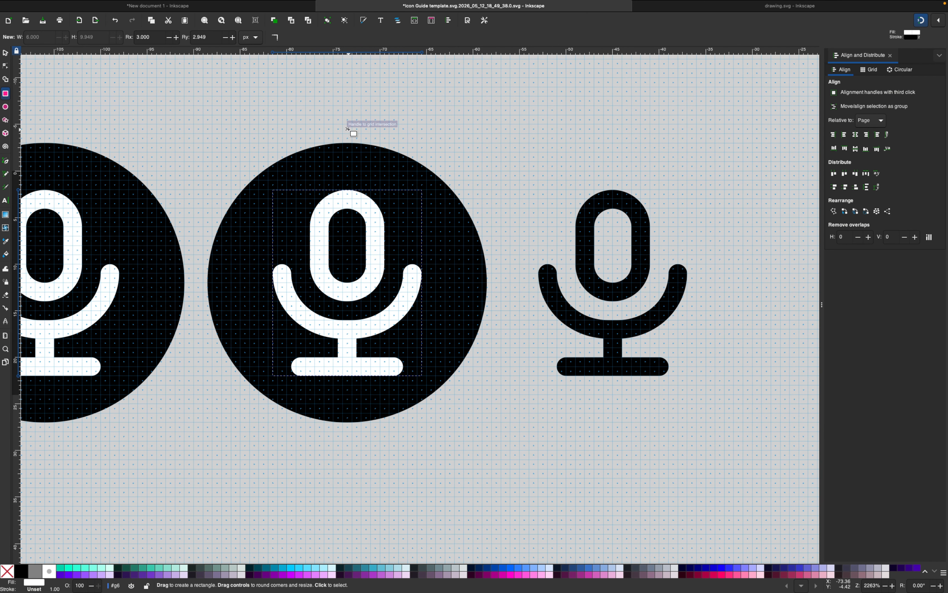
drag(347, 128, 501, 450)
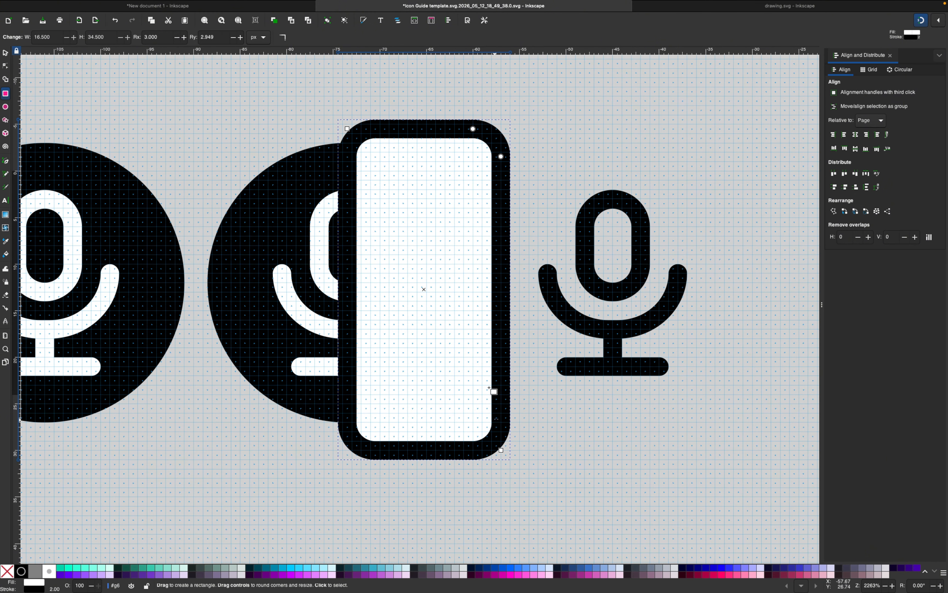
click(6, 65)
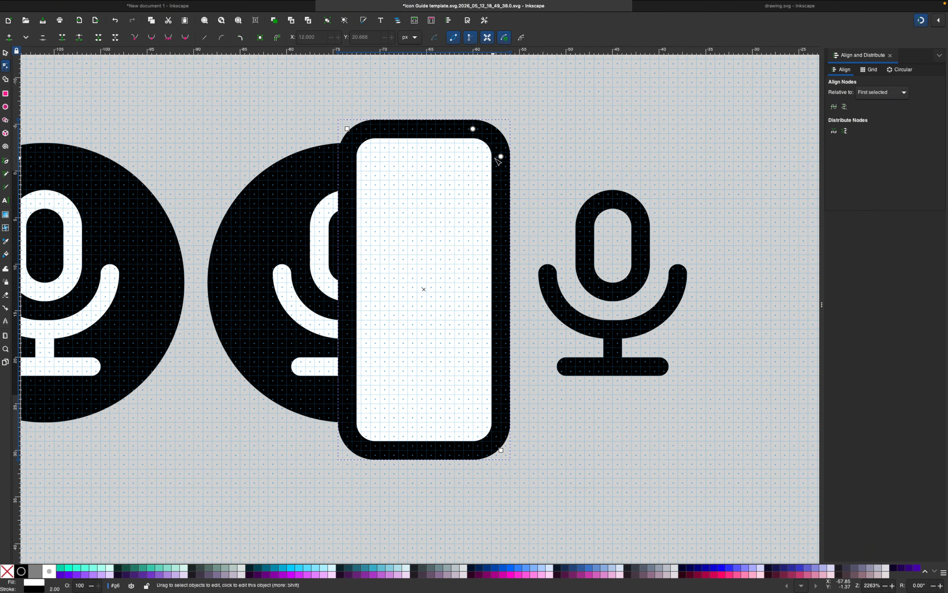
drag(502, 157, 507, 128)
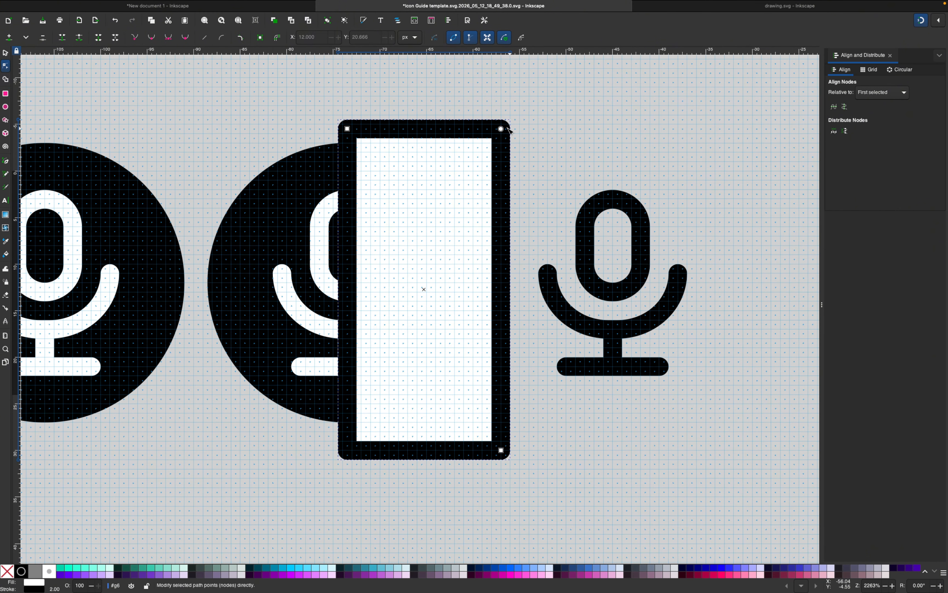
- Give the covering rectangle a white fill and remove its stroke
click(5, 53)
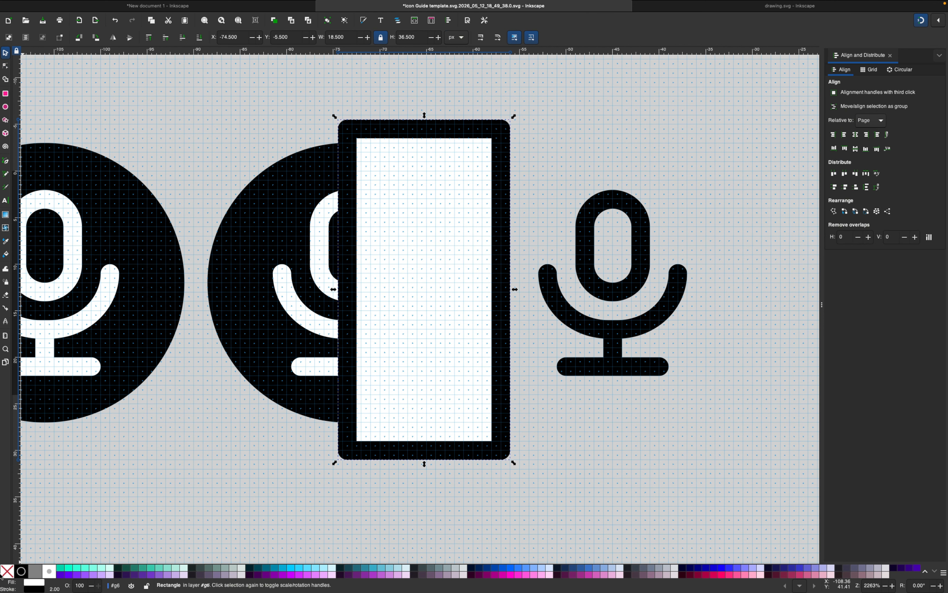
click(7, 571)
click(48, 571)
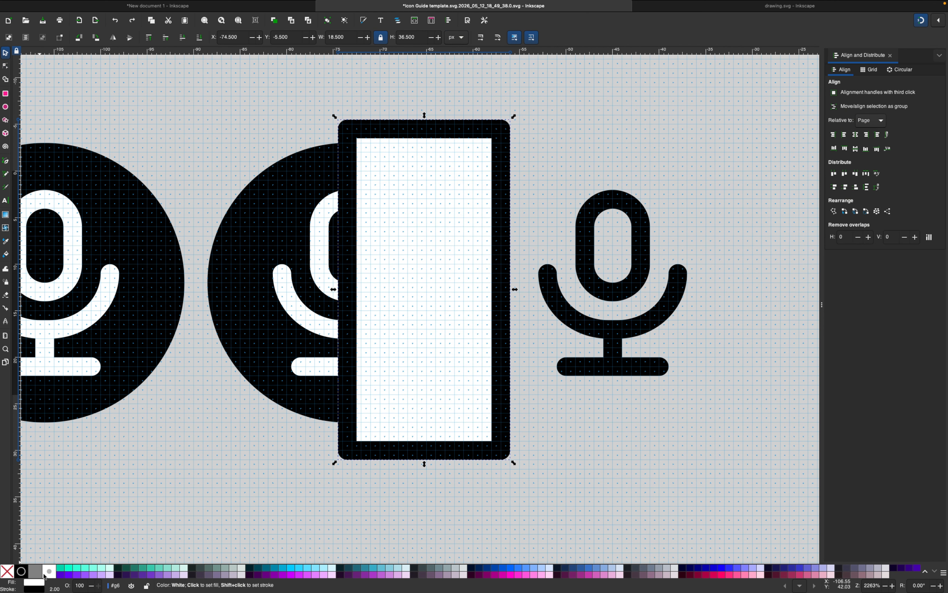
shift+click(7, 571)
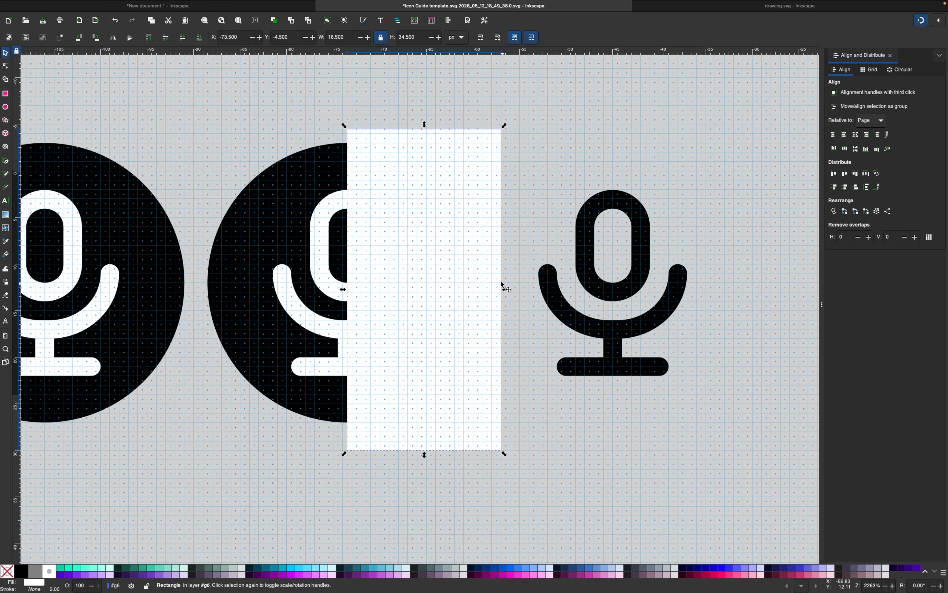
- Subtract the white rectangle from the black circle with Difference and remove the stroke from the remaining half circle
shift+click(331, 178)
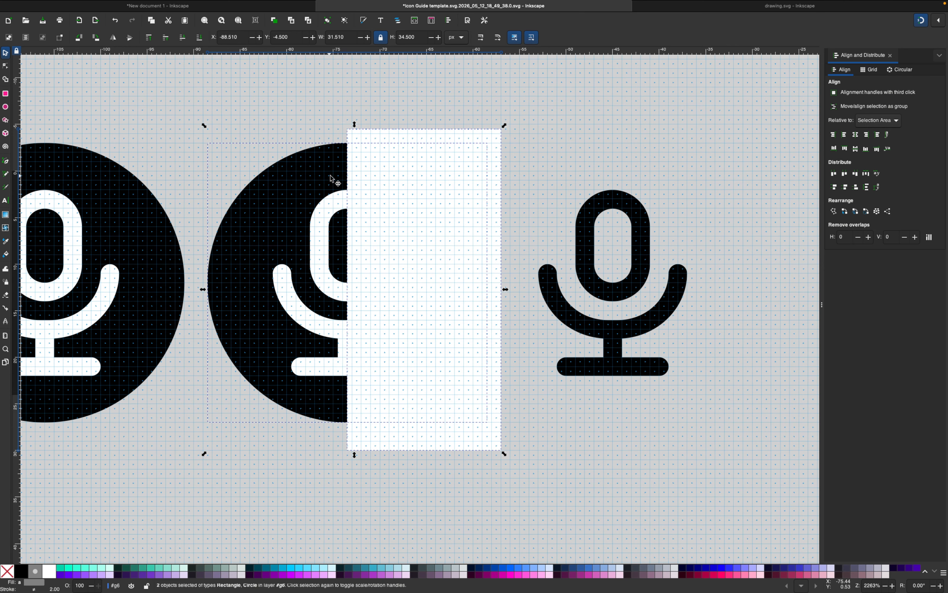
click(317, 161)
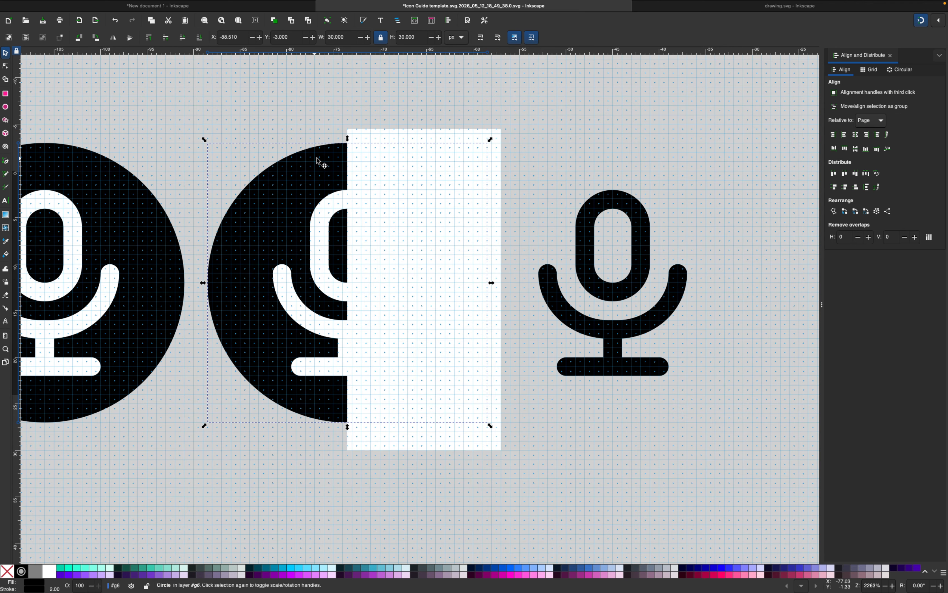
shift+click(375, 153)
mouse_move(225, 2)
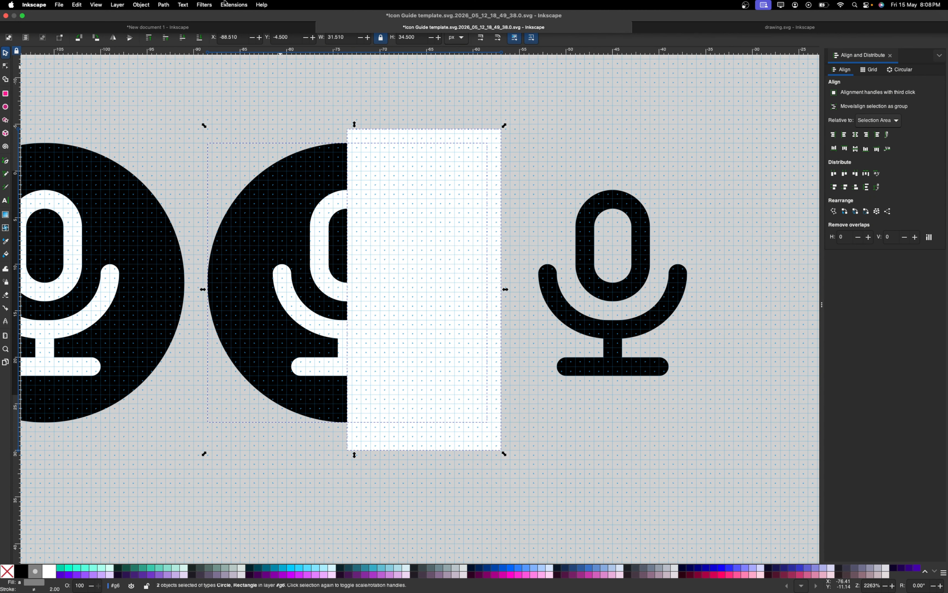
click(163, 4)
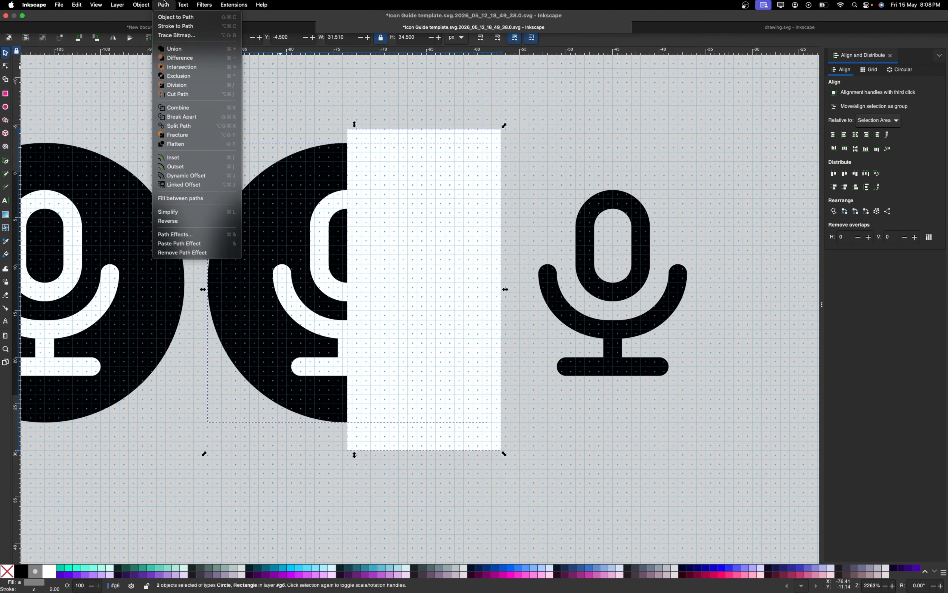
click(195, 58)
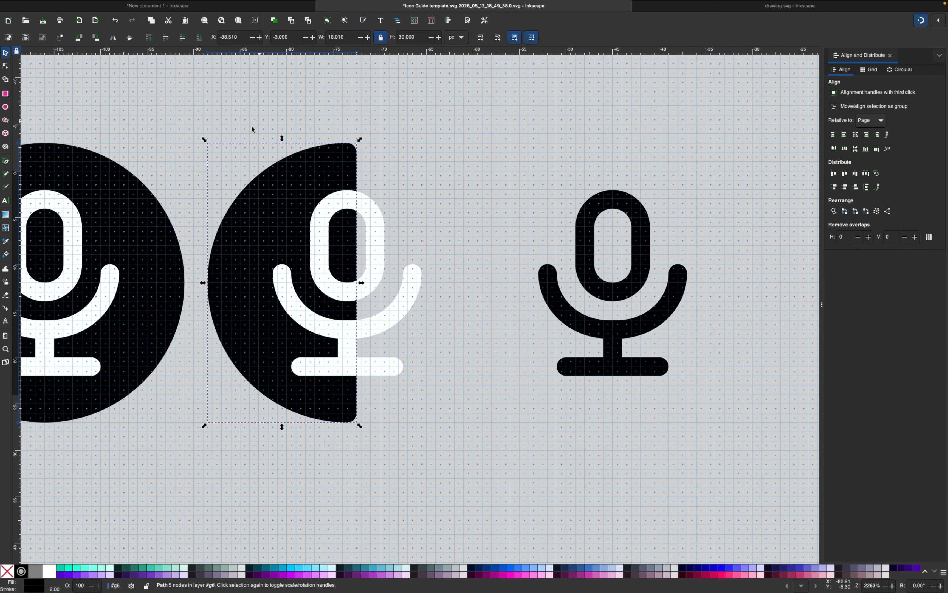
shift+click(9, 573)
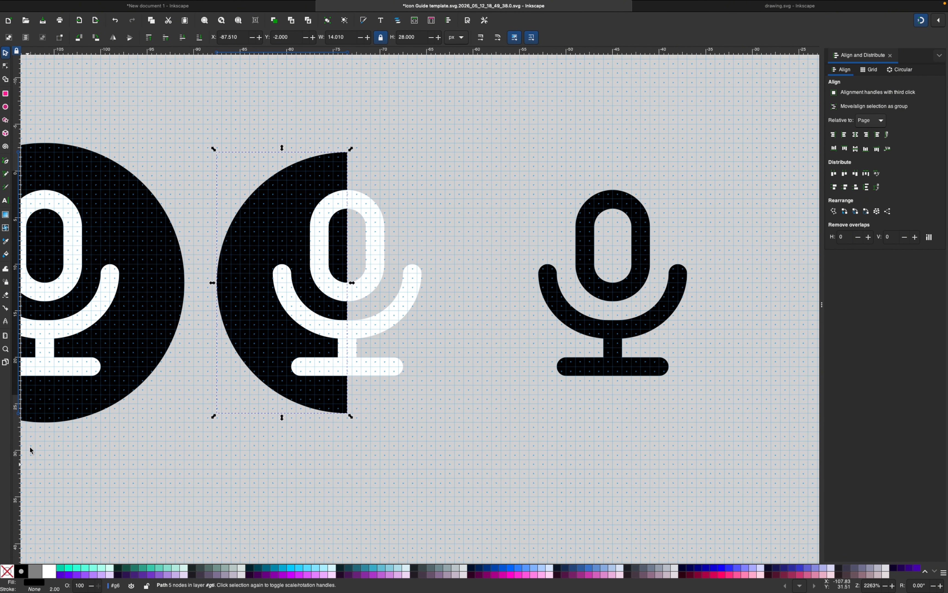
- Duplicate the black half circle, flip the copy horizontally and place it against the original's straight edge at X -73.5 px
right_click(269, 208)
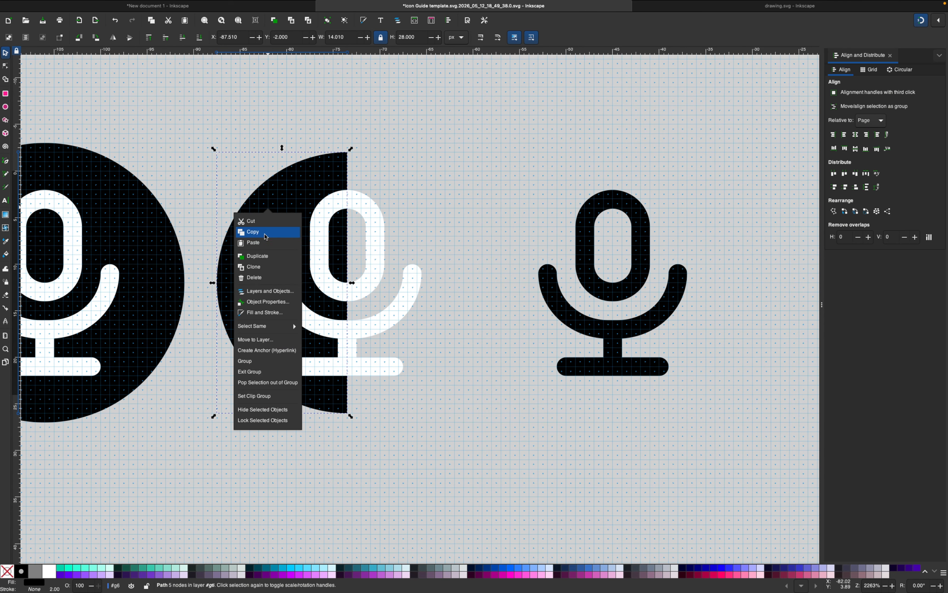
click(273, 256)
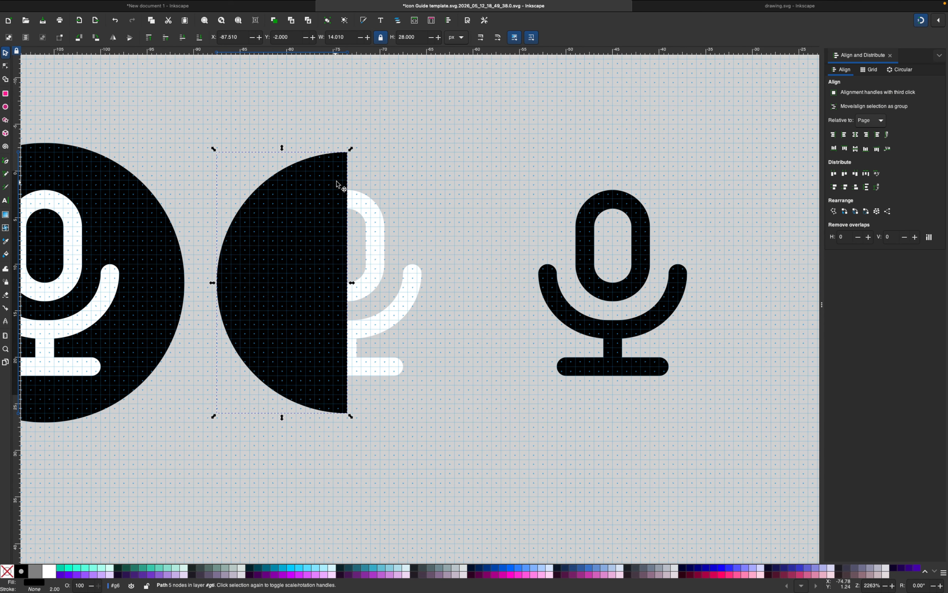
click(113, 37)
drag(245, 176, 361, 171)
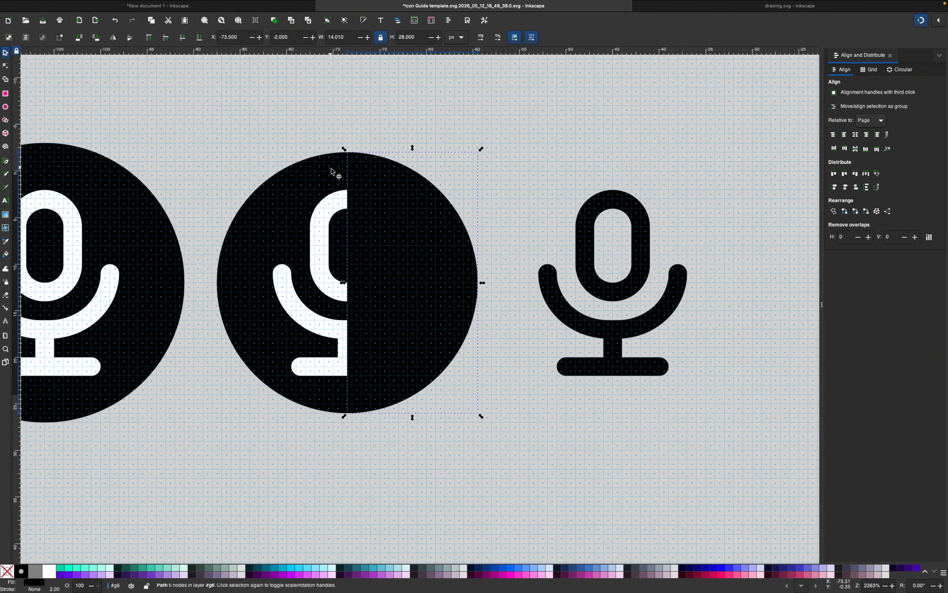
right_click(364, 206)
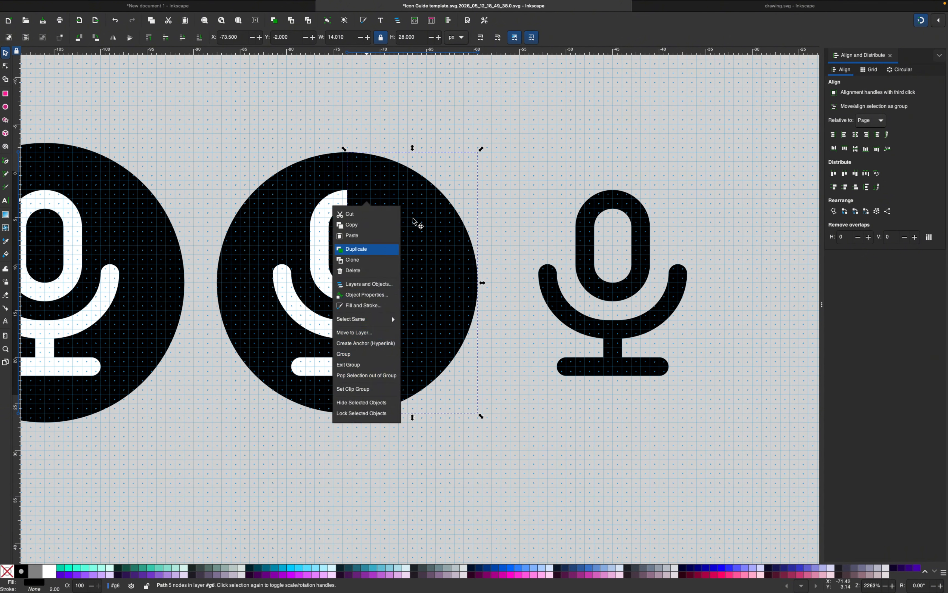
- Duplicate the right black half circle and merge one copy with the left half into a full circle using Union
click(496, 167)
click(495, 172)
click(423, 187)
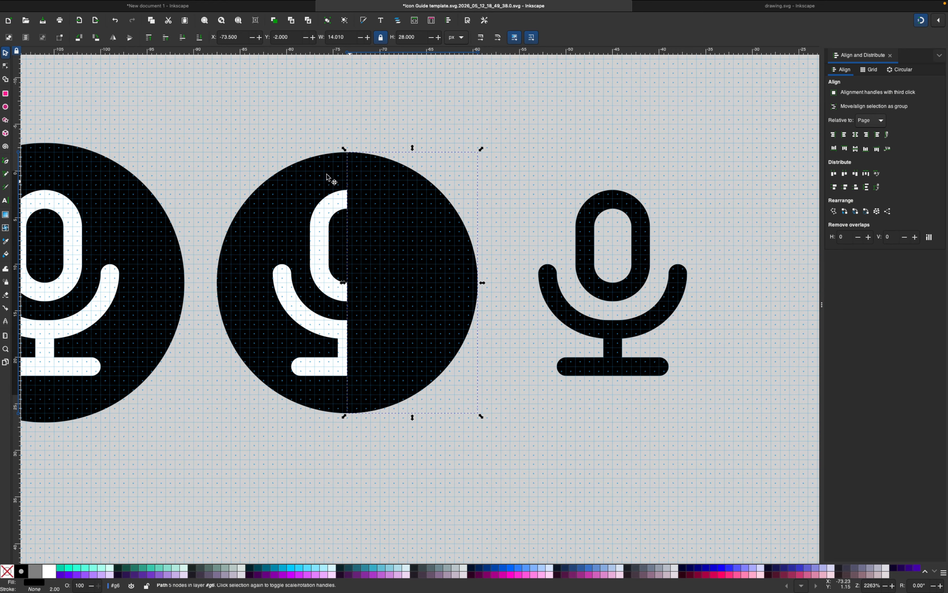
shift+click(307, 164)
mouse_move(212, 2)
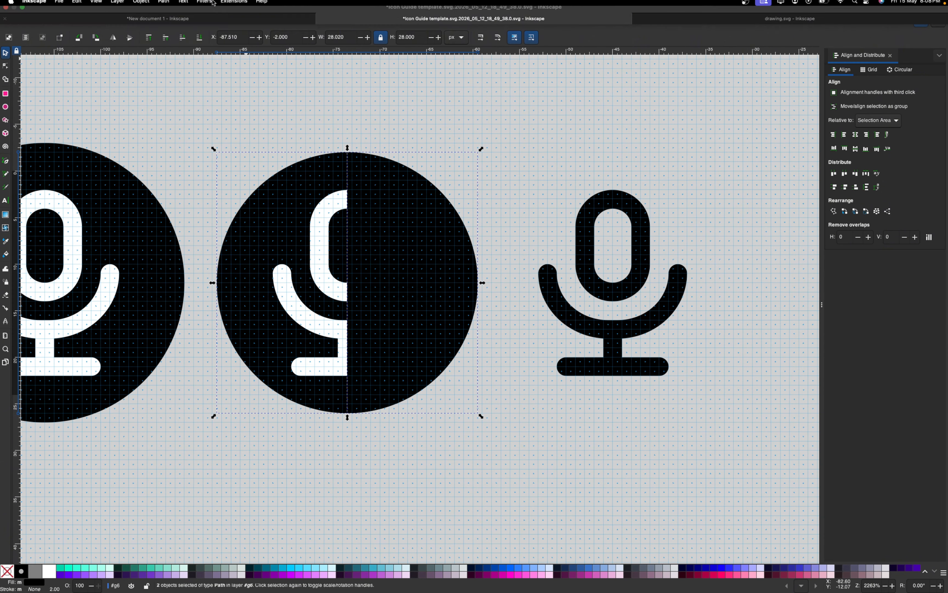
click(163, 4)
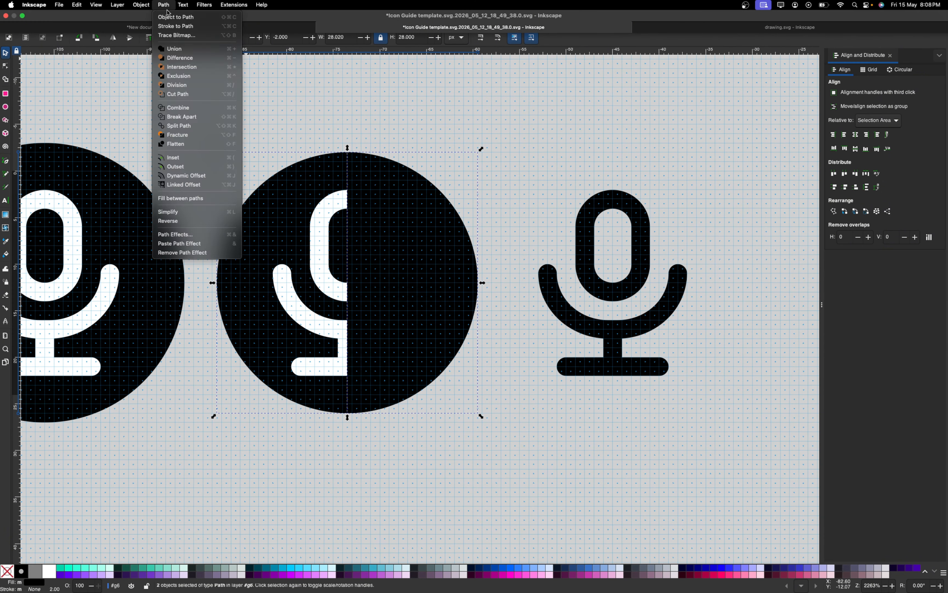
click(187, 48)
click(329, 106)
- Fill the overlaying right half circle with bright blue and the full circle behind it with dark blue #003380
click(391, 199)
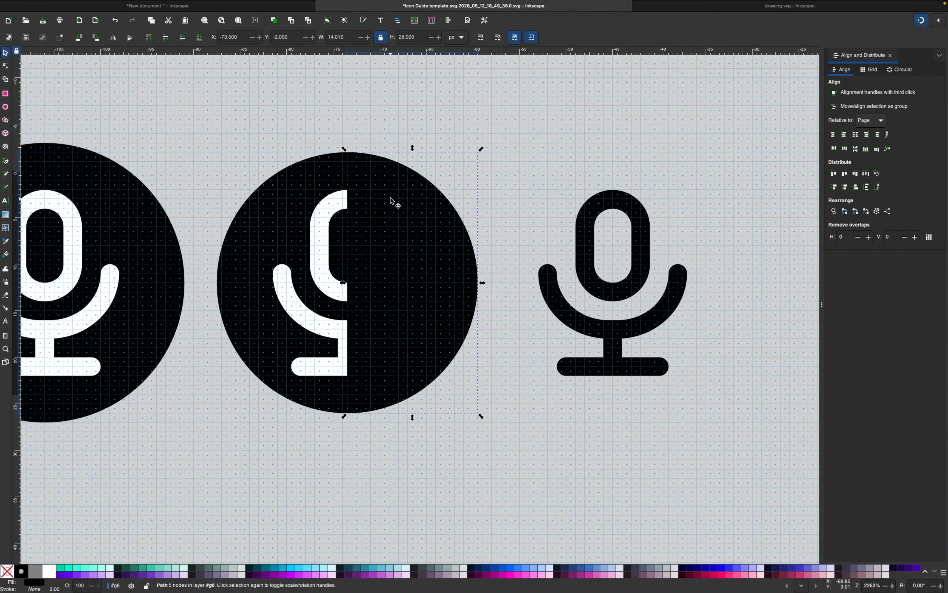
click(504, 569)
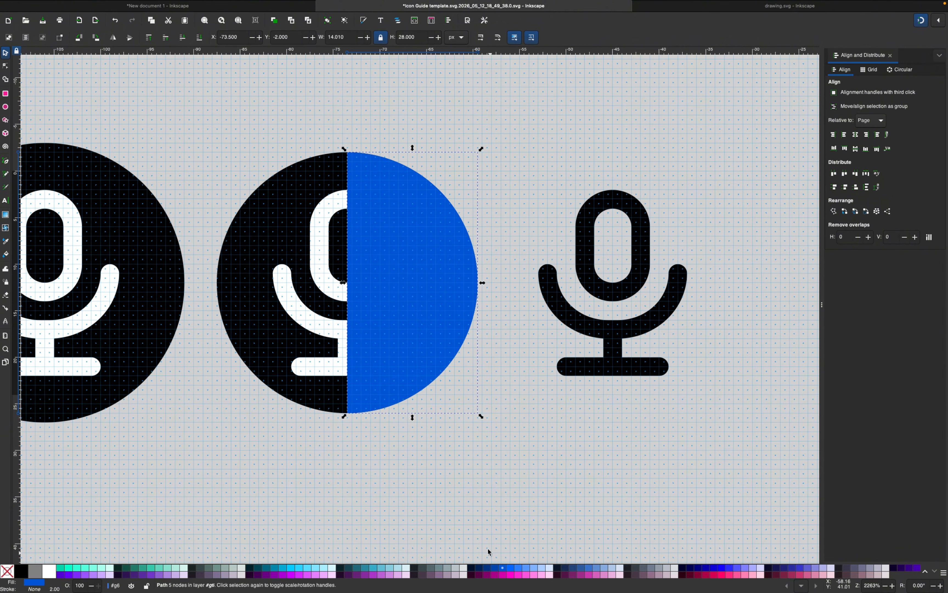
click(277, 196)
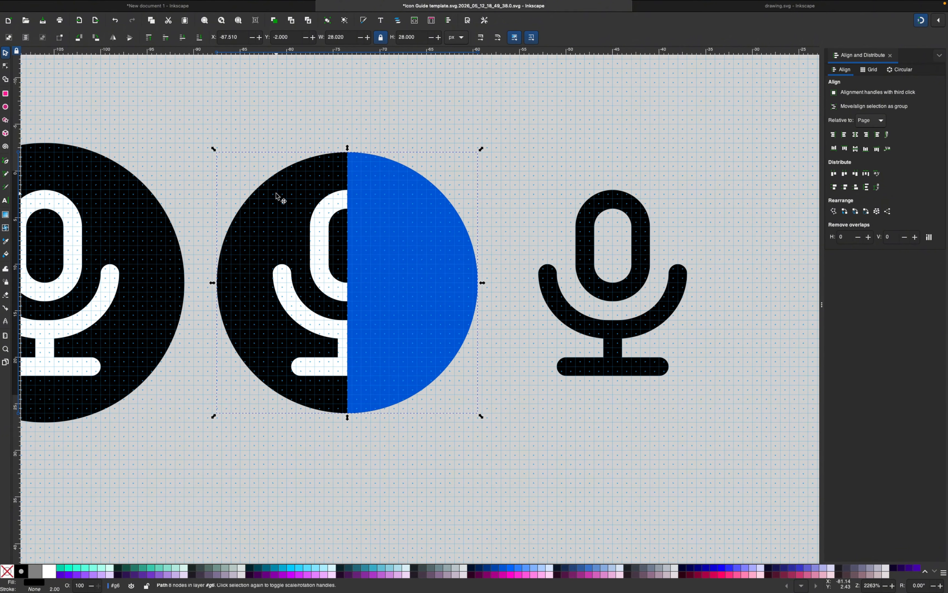
click(487, 569)
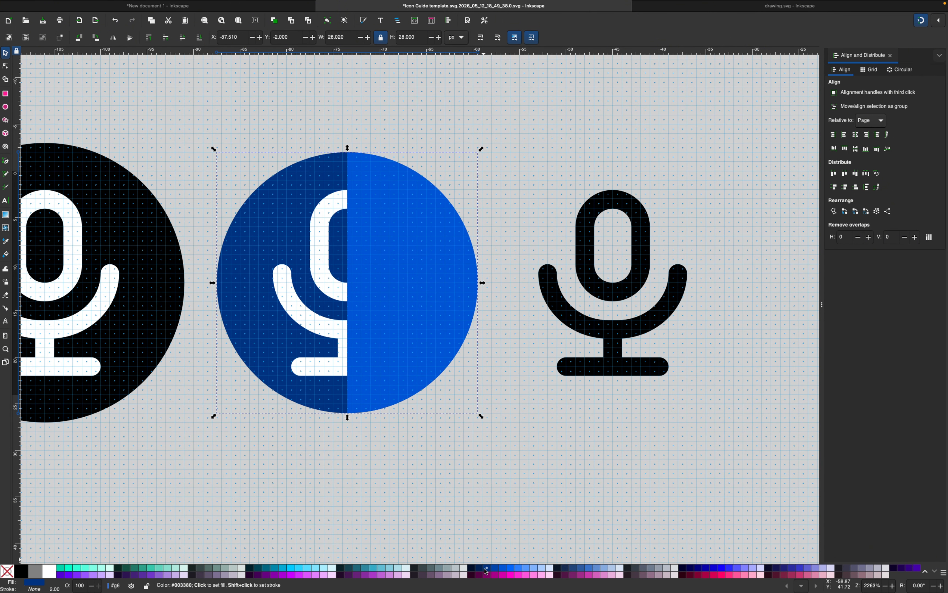
- Lower the bright blue half circle in the stacking order so it sits beneath the white microphone
click(371, 193)
click(183, 37)
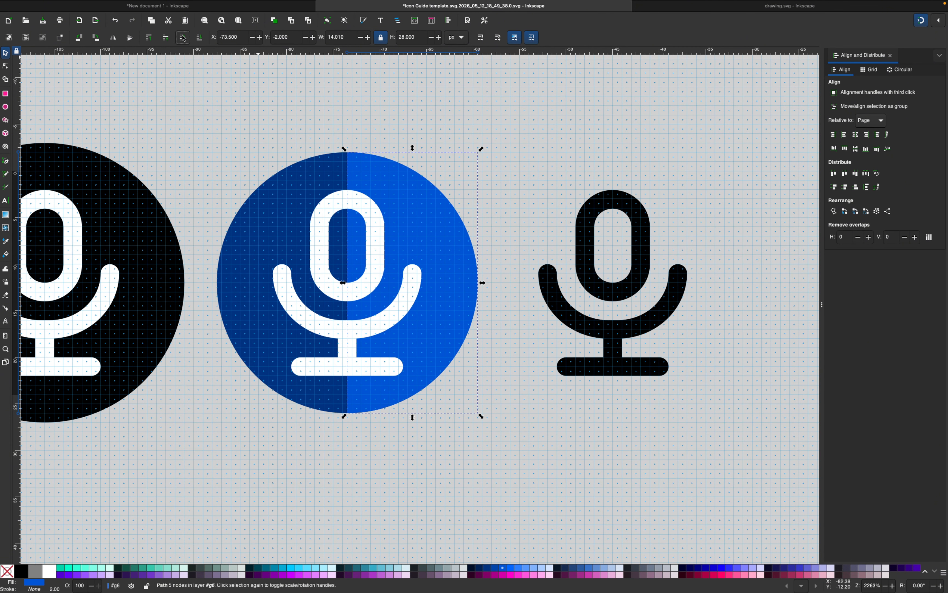
key(super+z)
click(279, 94)
- Delete the inner capsule's nodes from the plain microphone nearest the icon template to make its head solid
key(z)
shift+click(289, 103)
shift+click(289, 104)
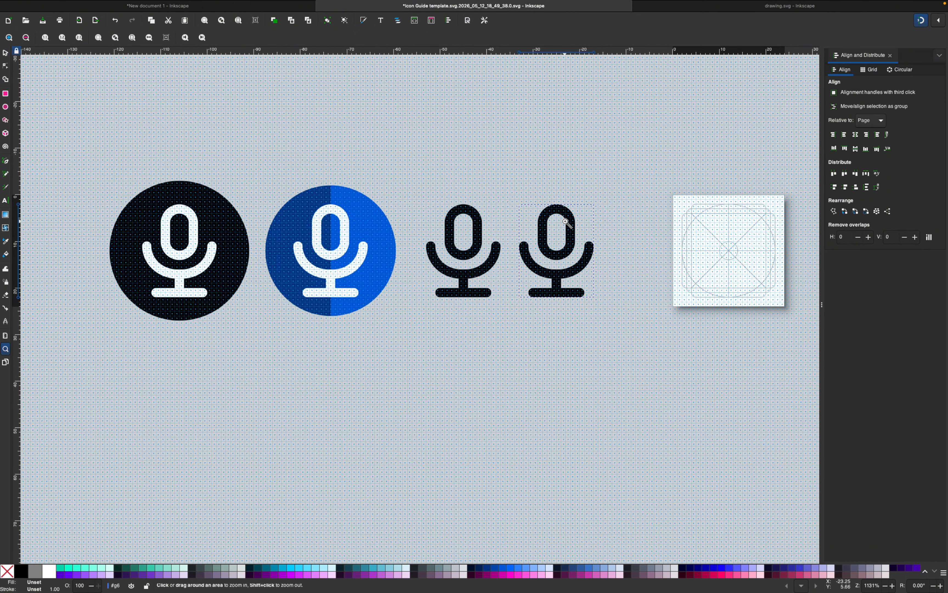
click(565, 220)
click(565, 220)
click(565, 220)
click(5, 66)
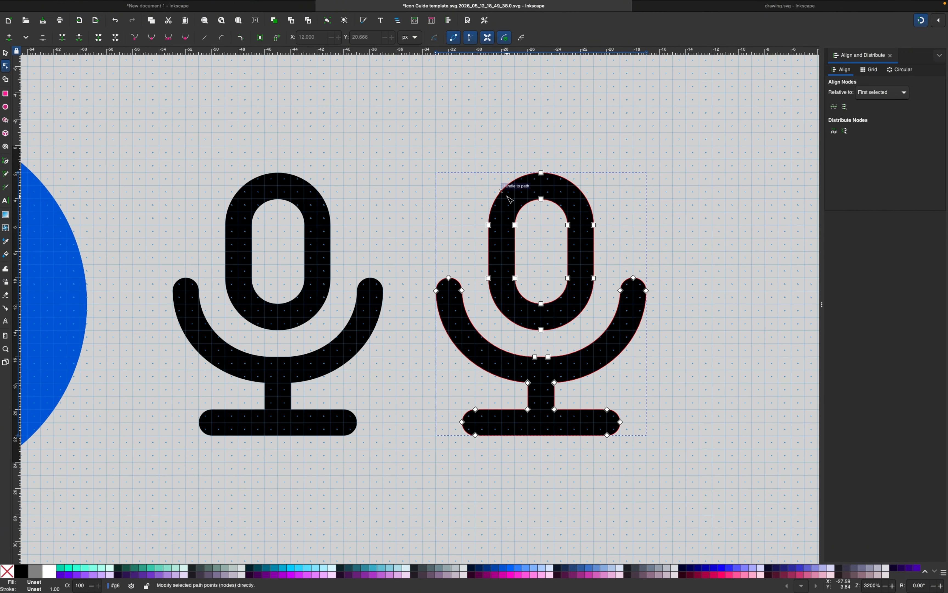
drag(507, 197, 583, 255)
drag(576, 308, 584, 312)
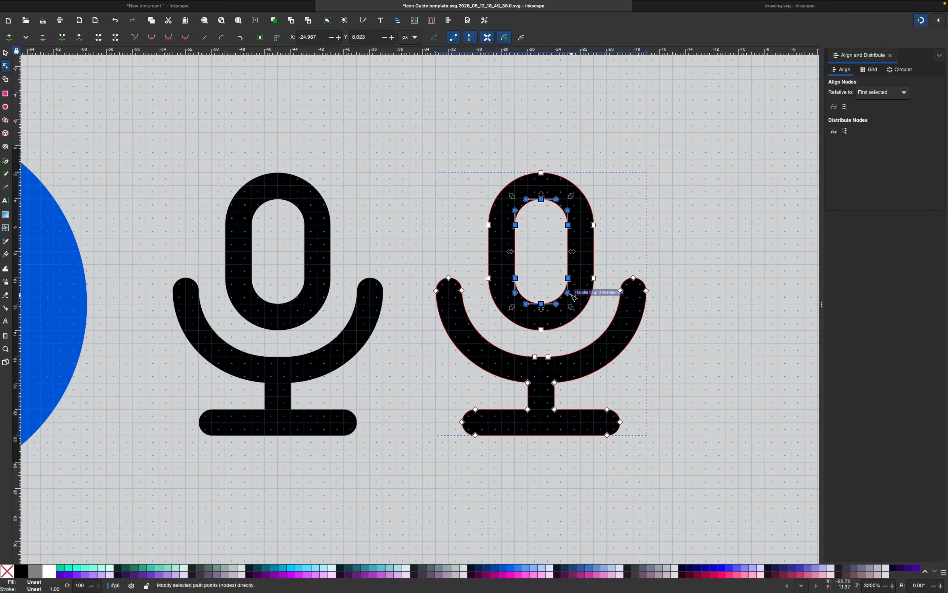
key(Delete)
- Delete the inner capsule's nodes from the white microphone on the black badge to make its head solid
key(z)
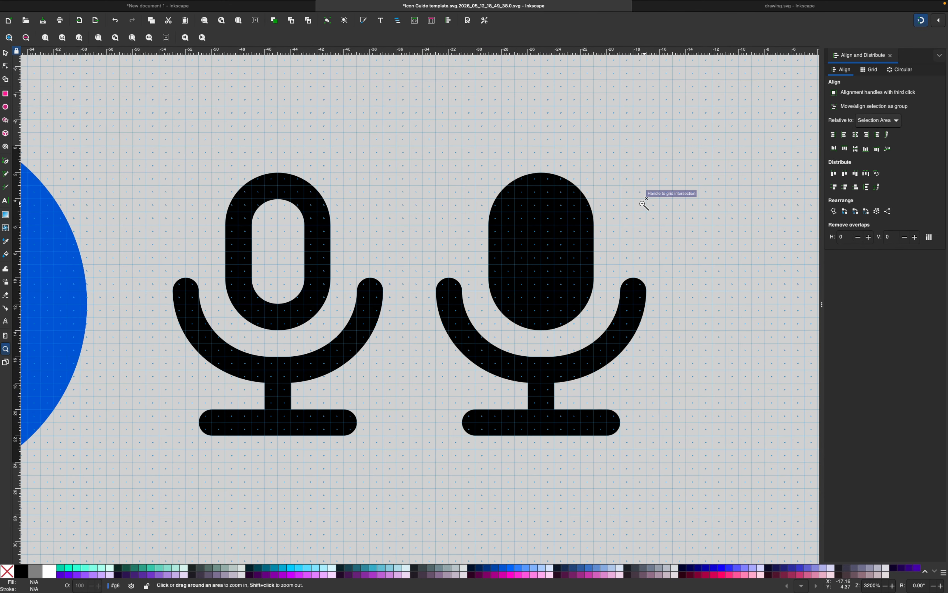
shift+click(641, 207)
shift+click(637, 209)
shift+click(637, 208)
drag(492, 225, 577, 199)
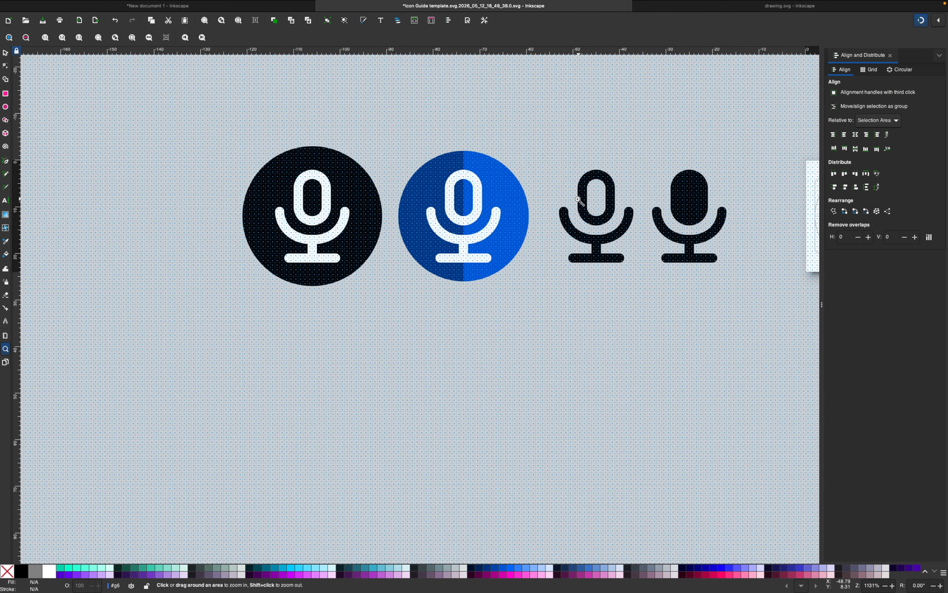
click(300, 173)
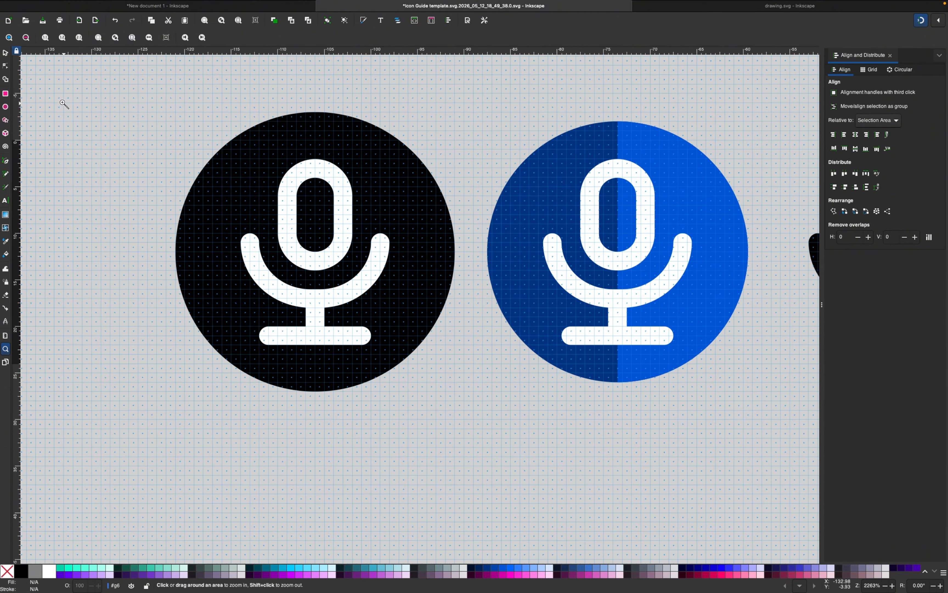
click(6, 65)
click(306, 185)
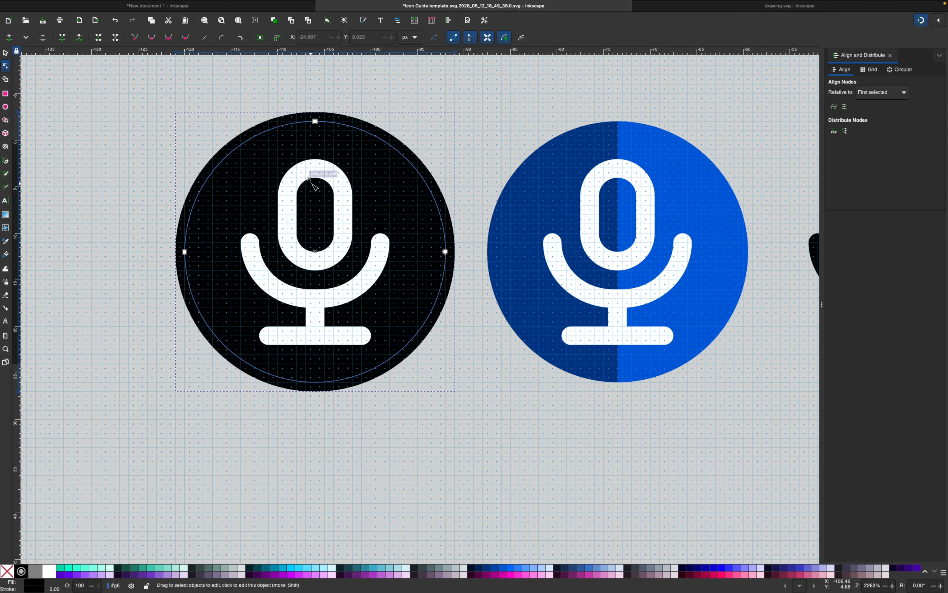
click(320, 173)
drag(334, 173, 289, 257)
key(Delete)
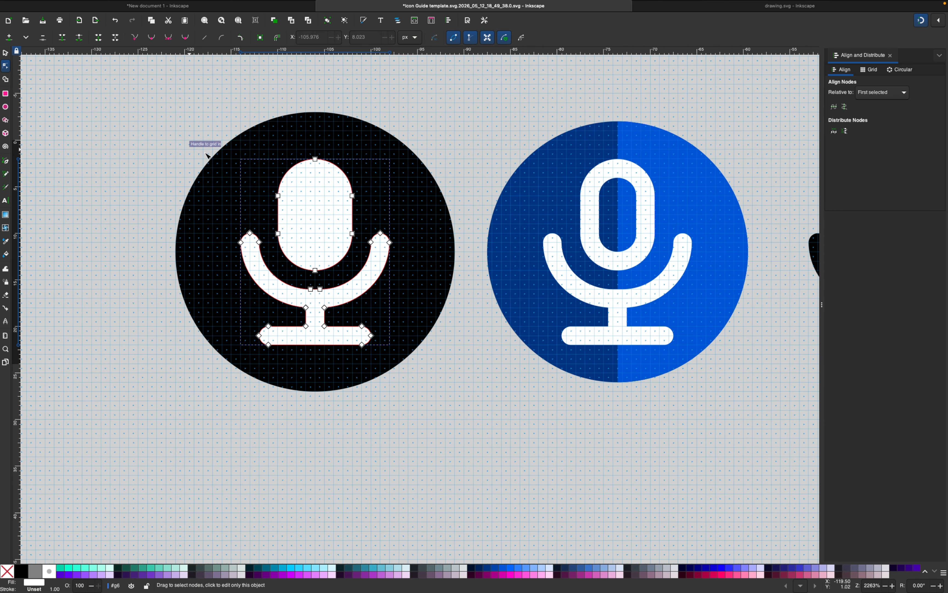
- Remove the stroke from the black badge's circle
click(215, 167)
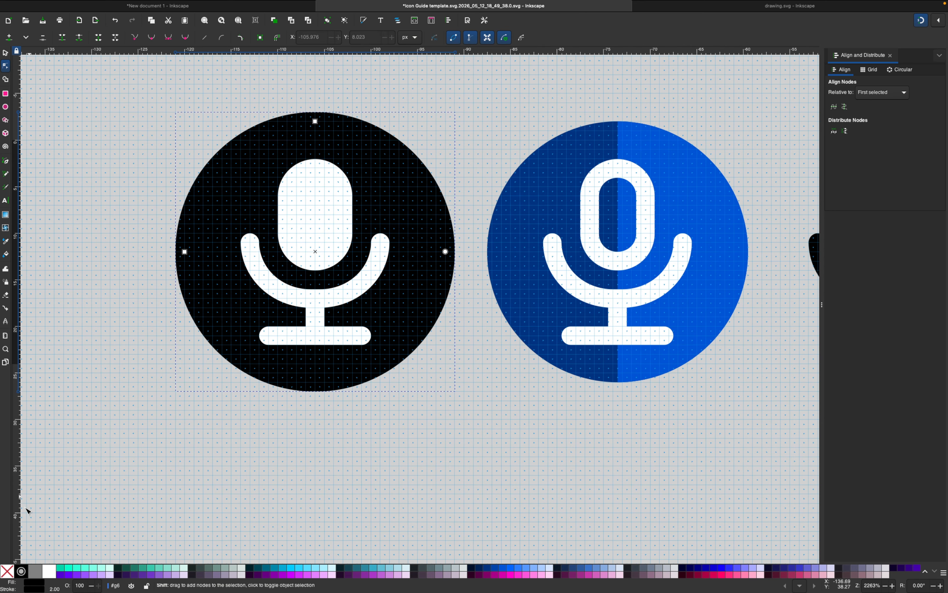
shift+click(7, 571)
click(4, 54)
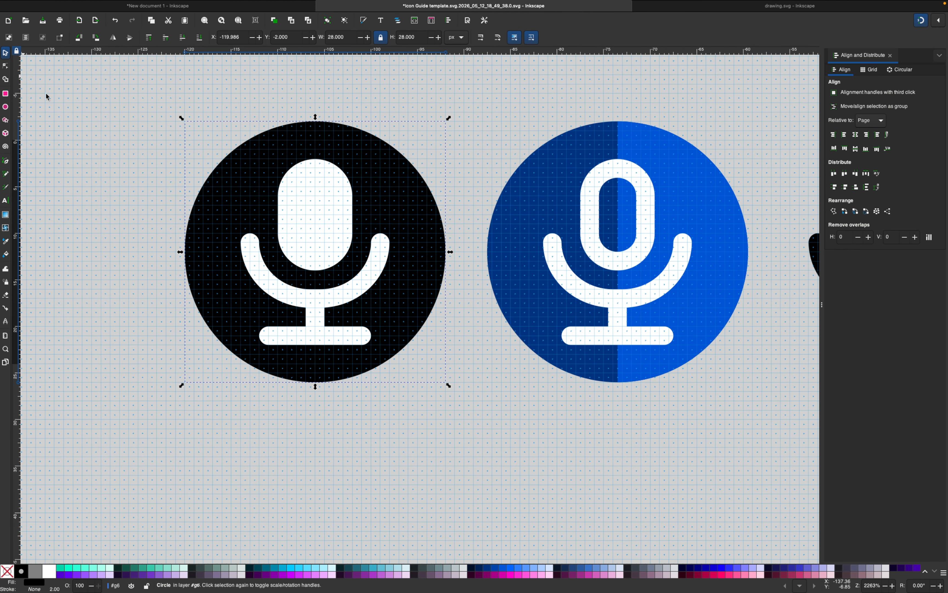
click(94, 141)
- Select all objects of the black badge and the two-tone blue badge together
key(z)
shift+click(236, 181)
shift+click(227, 186)
shift+click(228, 188)
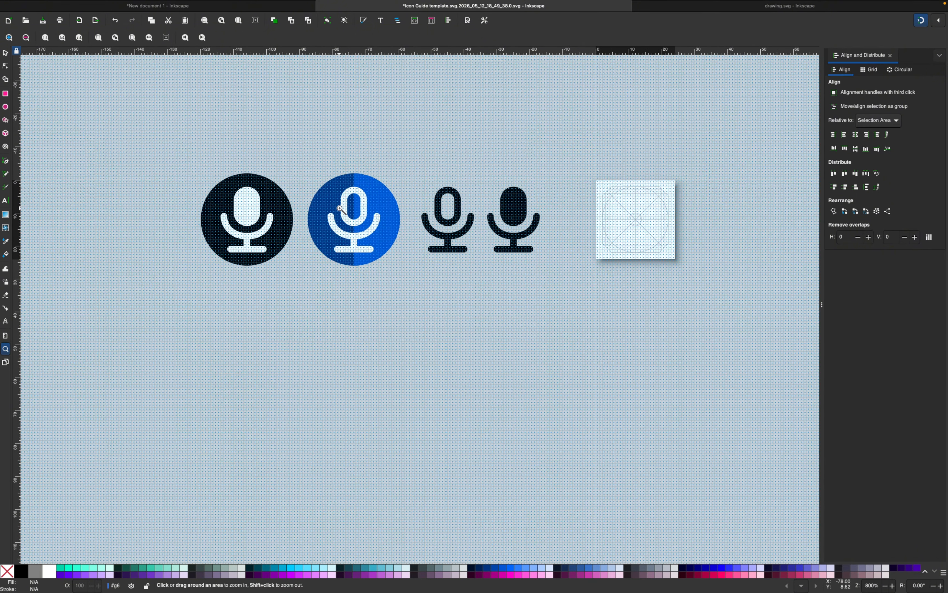
click(375, 212)
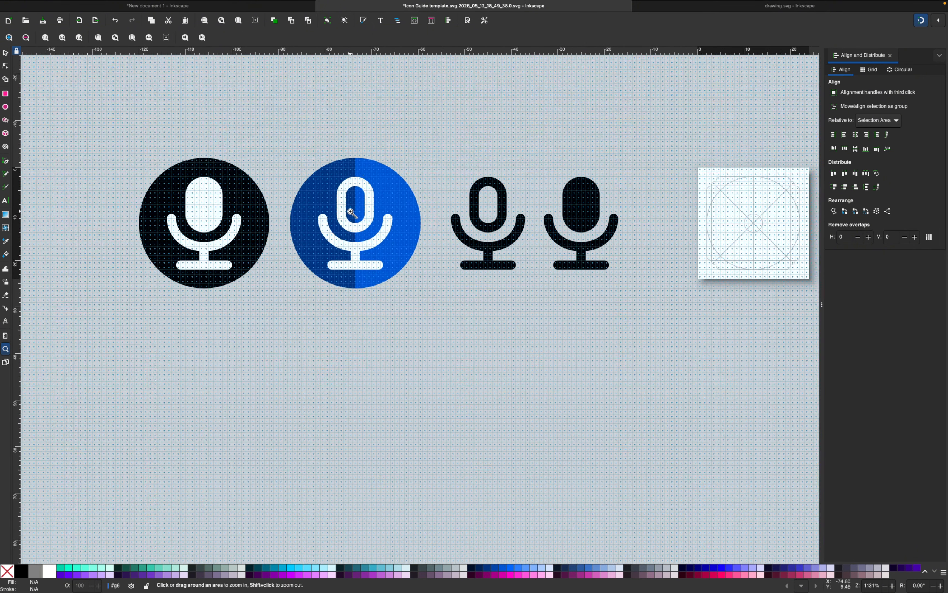
click(5, 54)
drag(89, 105, 451, 316)
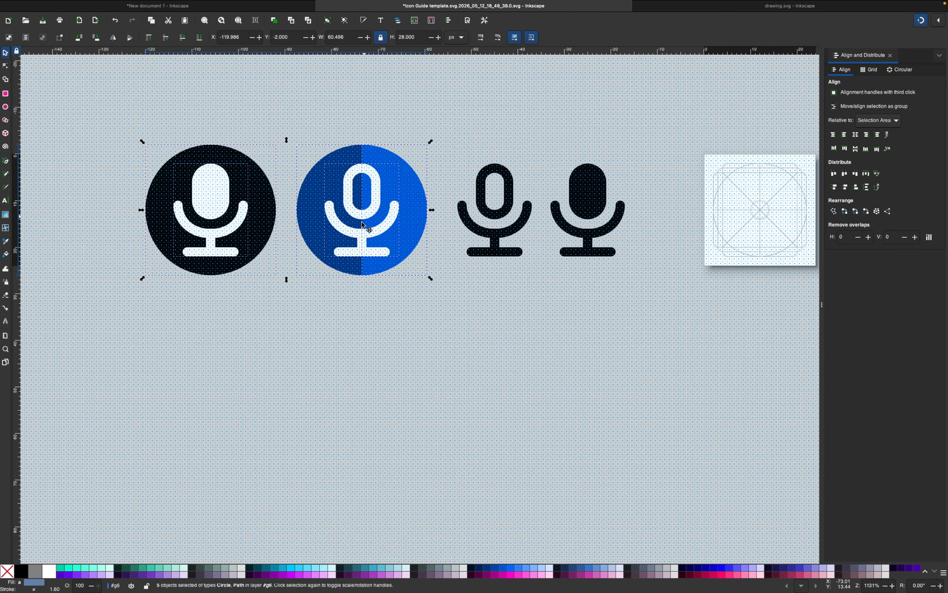